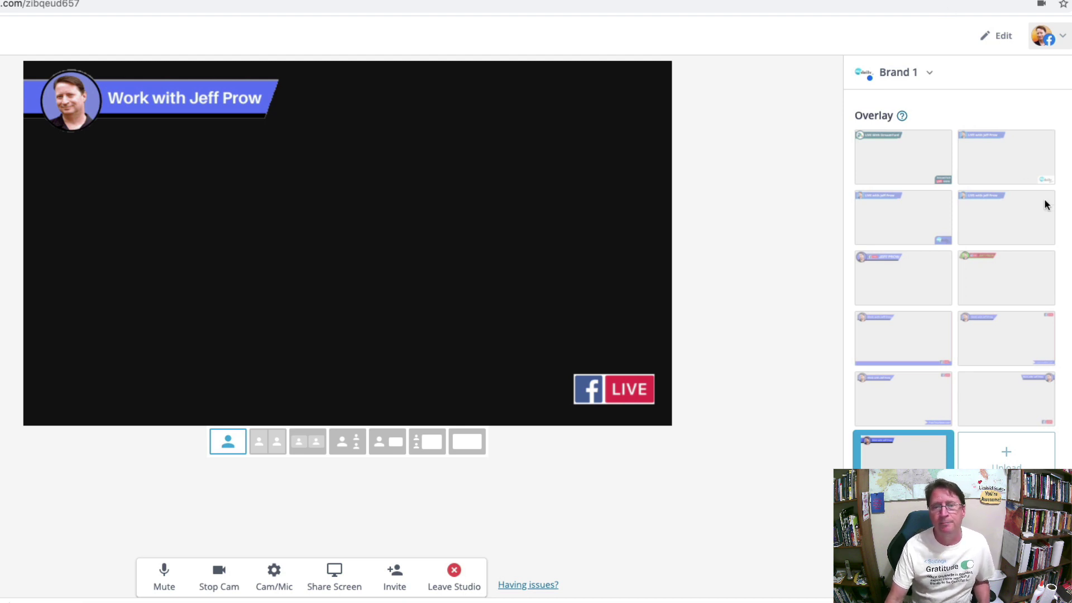
Preview each saved overlay on the stage, ending with the 'LIVE with' name banner without a logo.
left_click(1006, 407)
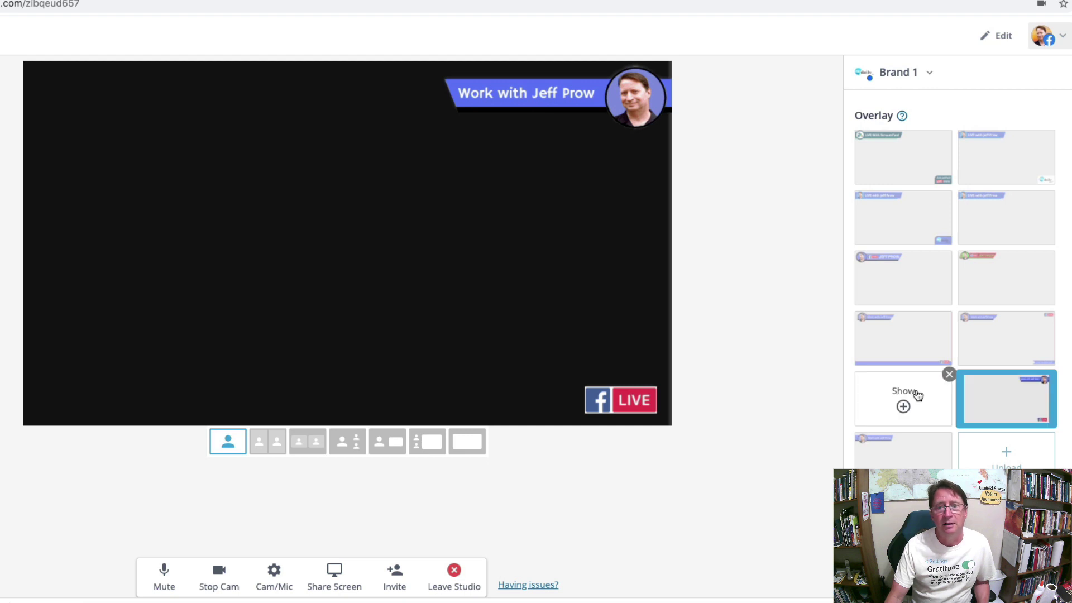
left_click(904, 407)
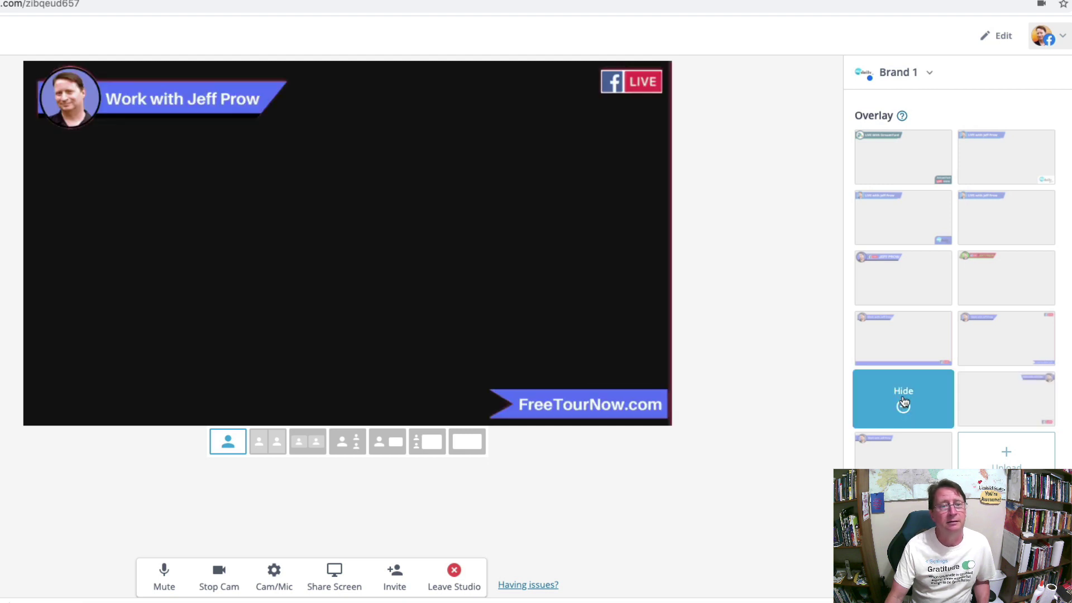
left_click(903, 347)
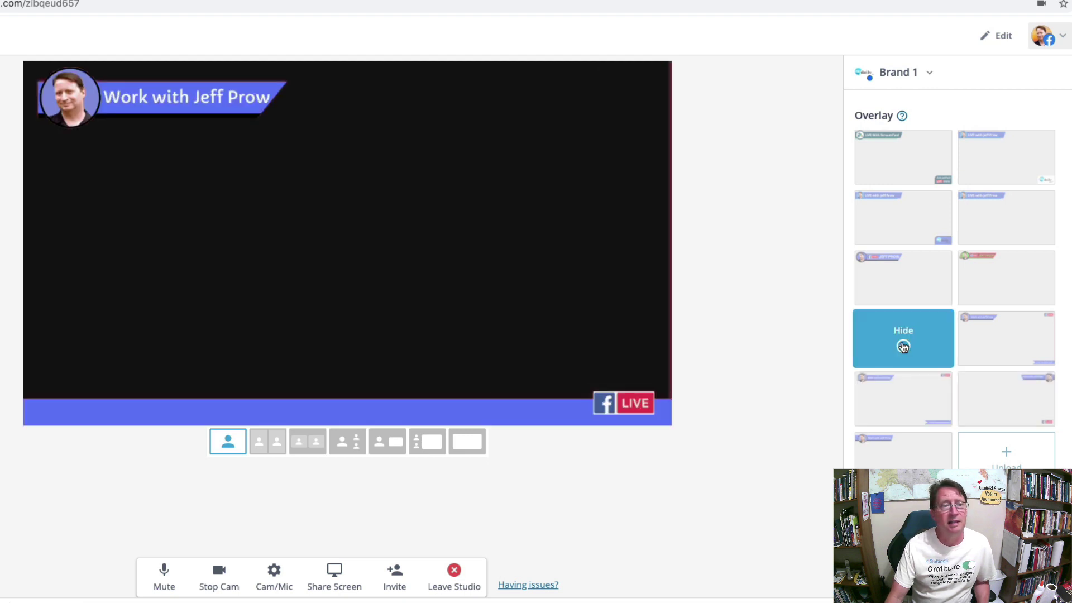
left_click(1007, 347)
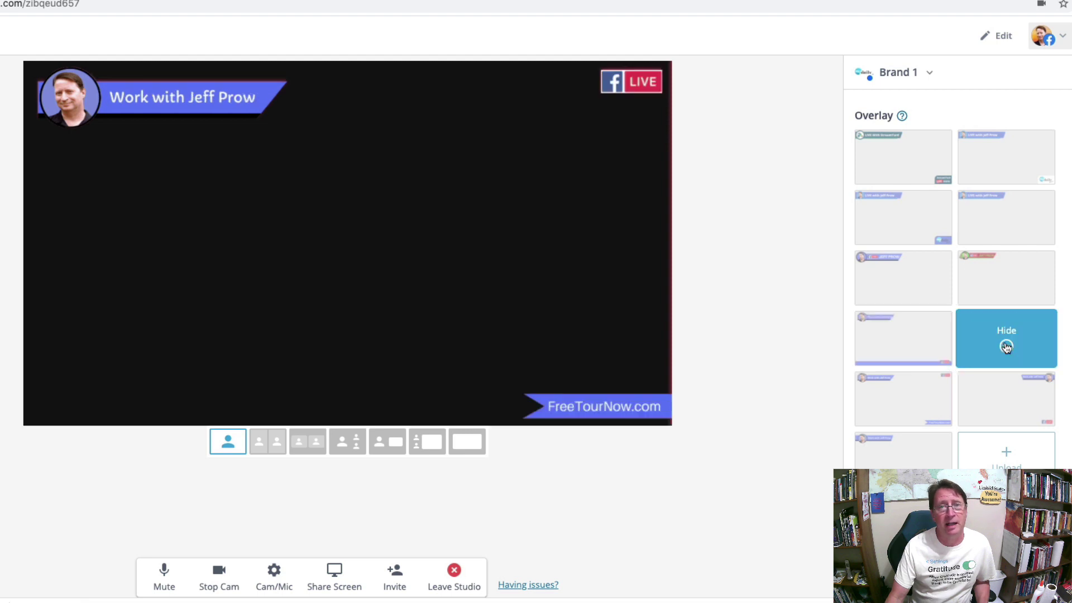
left_click(1007, 287)
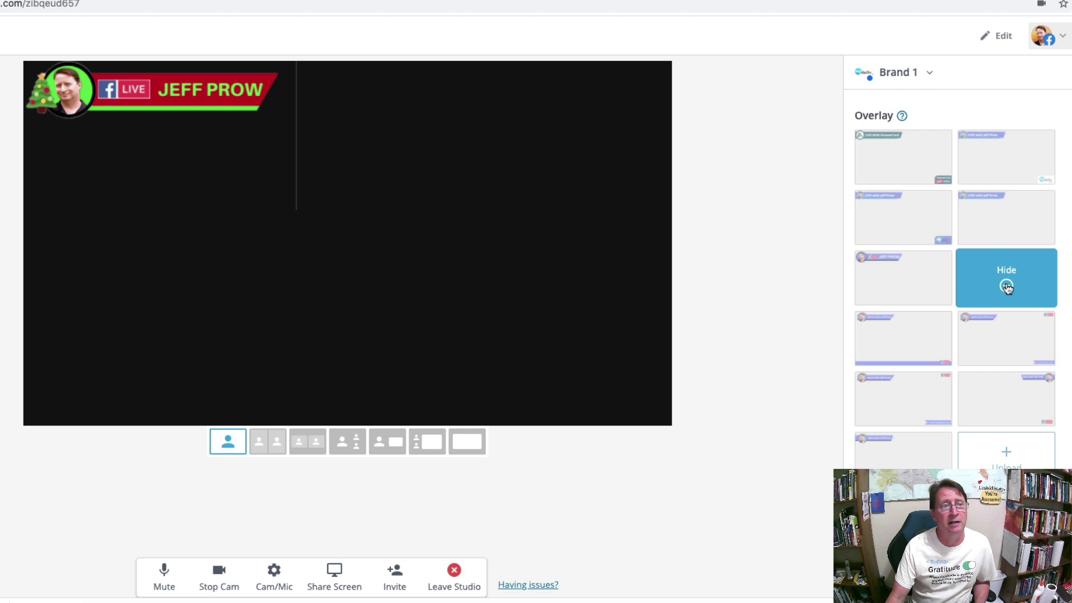
left_click(905, 288)
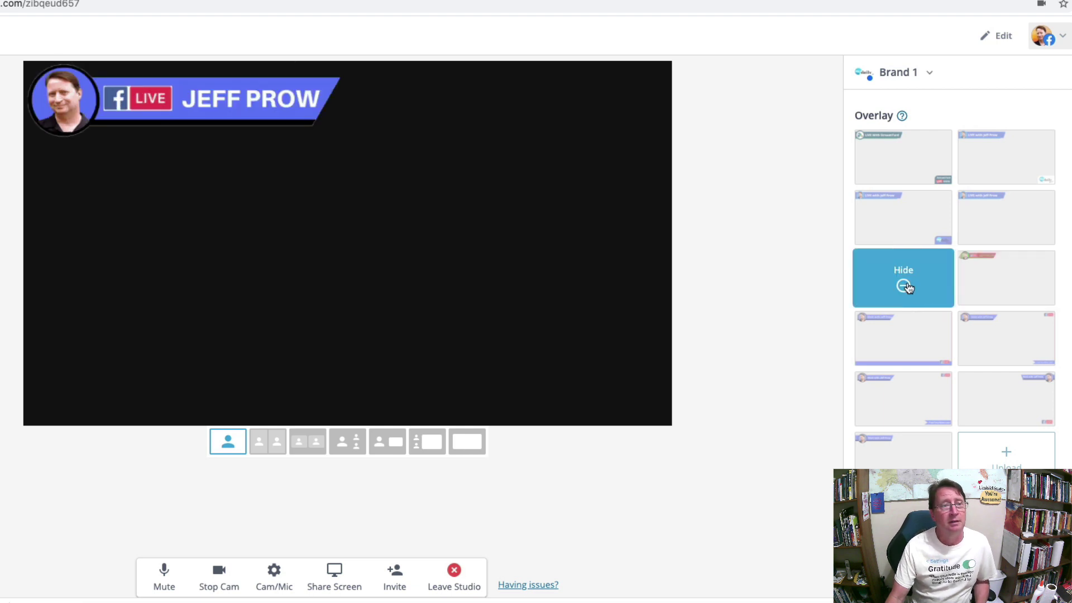
left_click(904, 166)
left_click(904, 166)
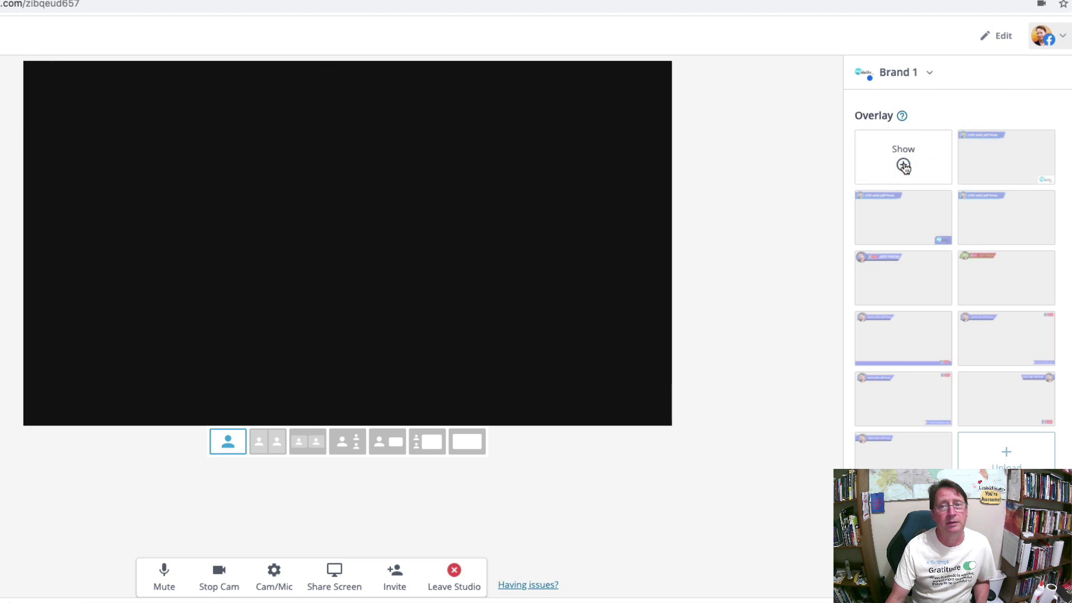
left_click(903, 166)
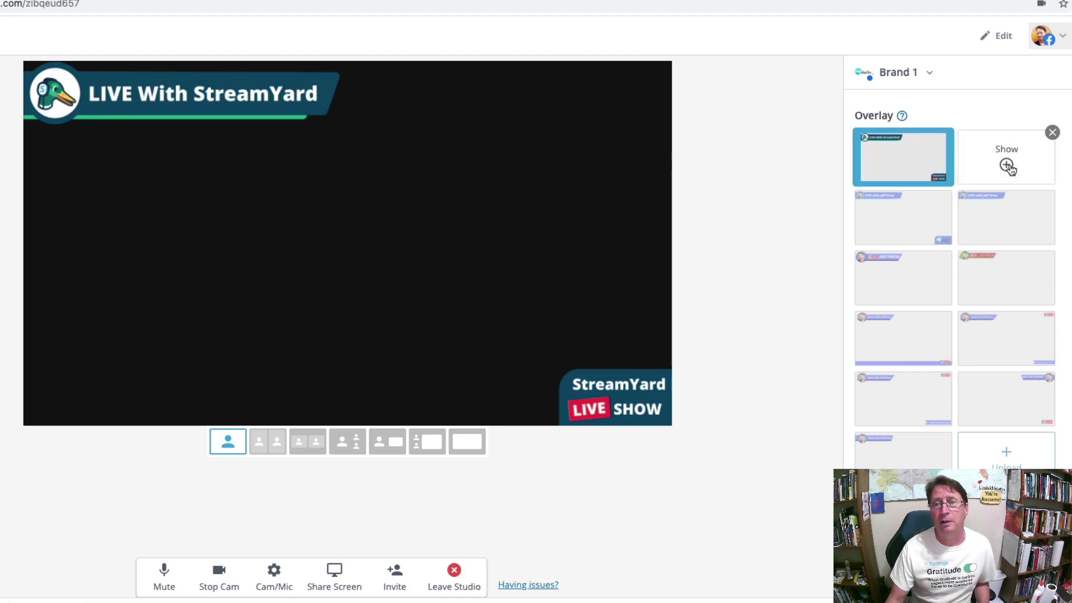
left_click(1008, 166)
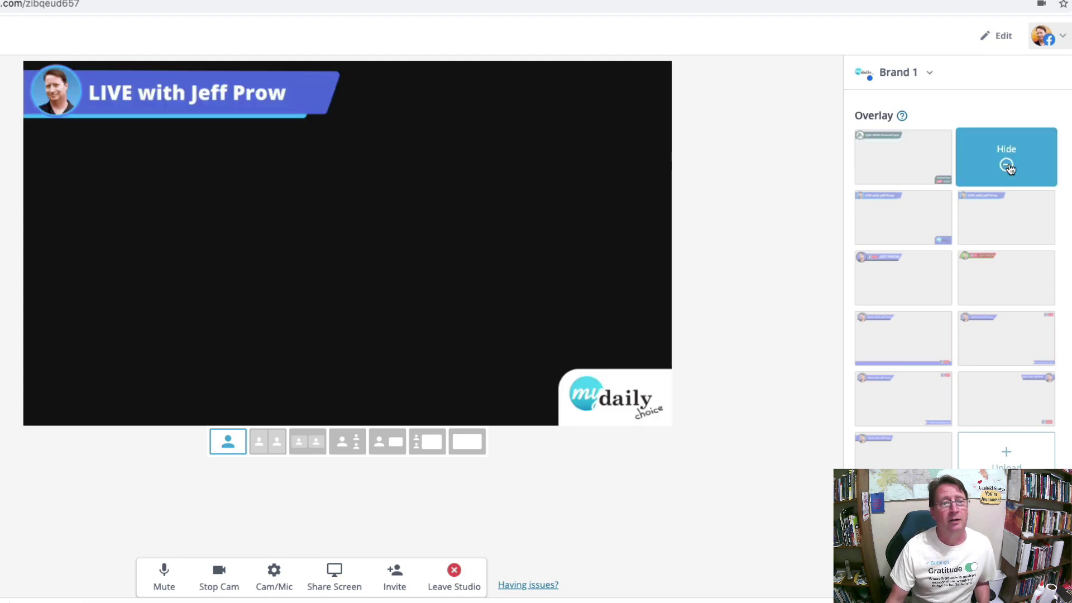
left_click(905, 226)
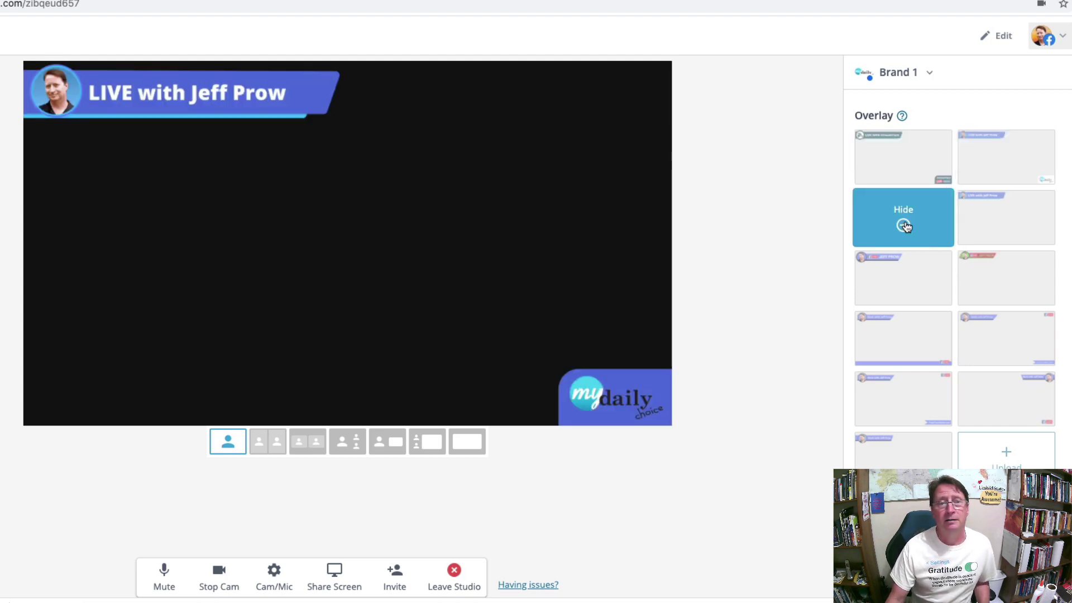
left_click(1008, 227)
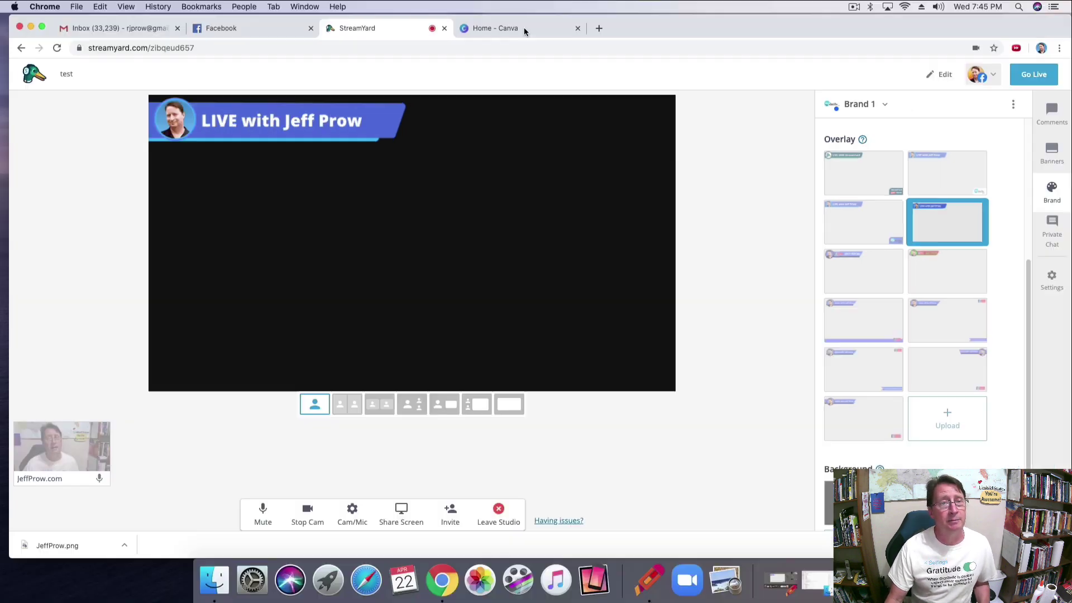
From the Canva home page, start a custom-size design of 1280 × 720 px.
left_click(524, 28)
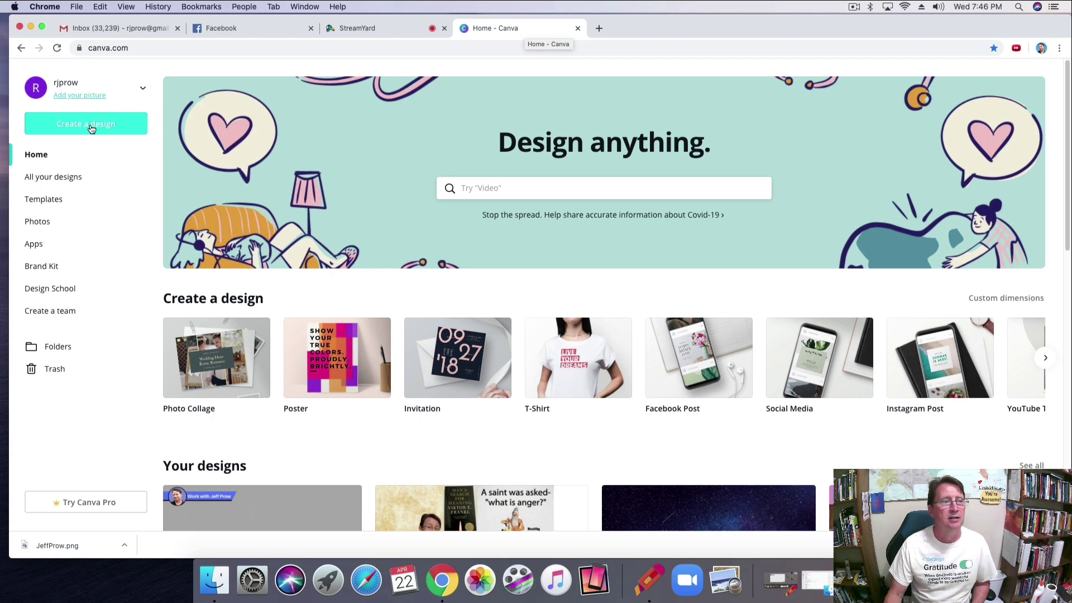
left_click(92, 129)
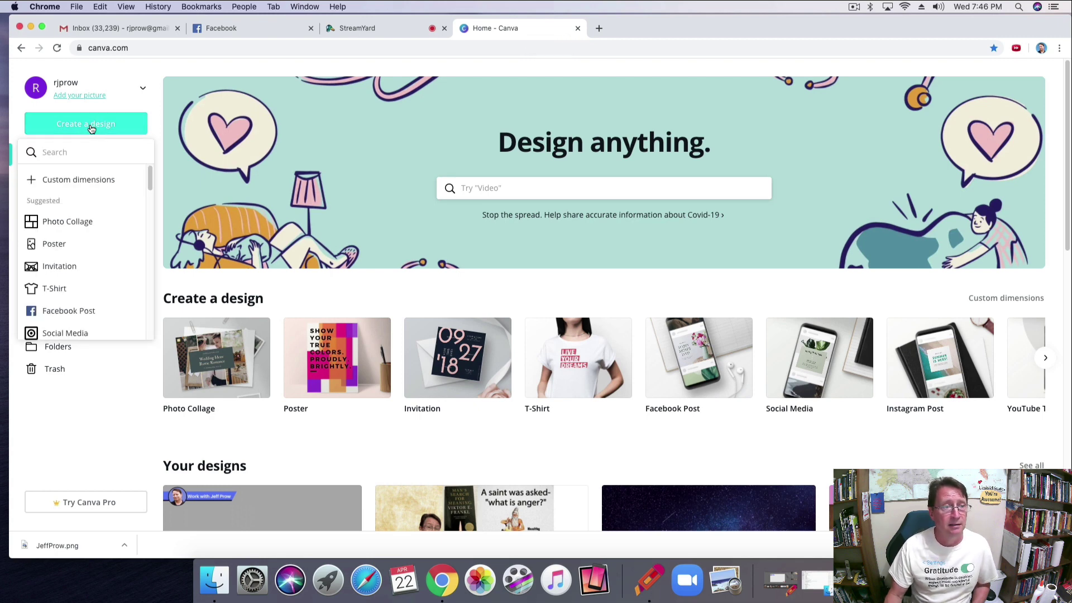
left_click(75, 184)
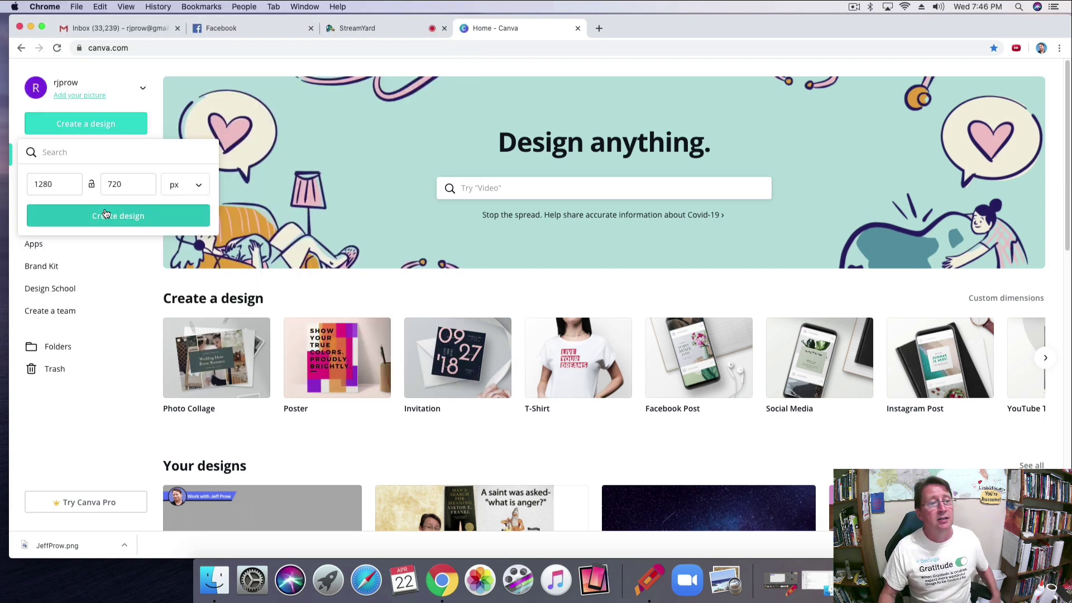
Create the blank 1280 × 720 px design and bring up the page background colour options.
left_click(109, 215)
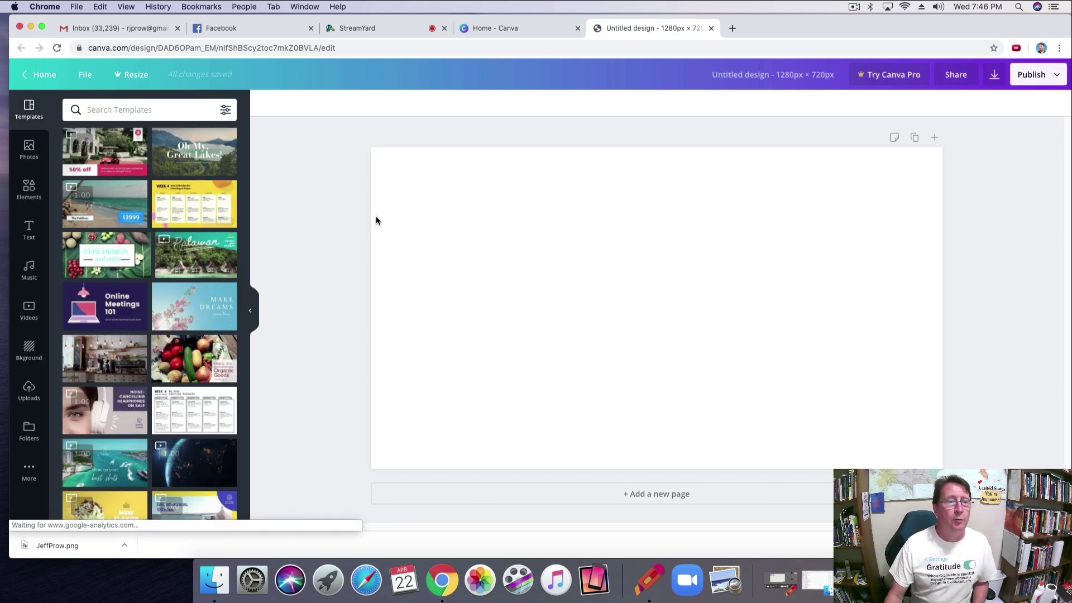
left_click(445, 230)
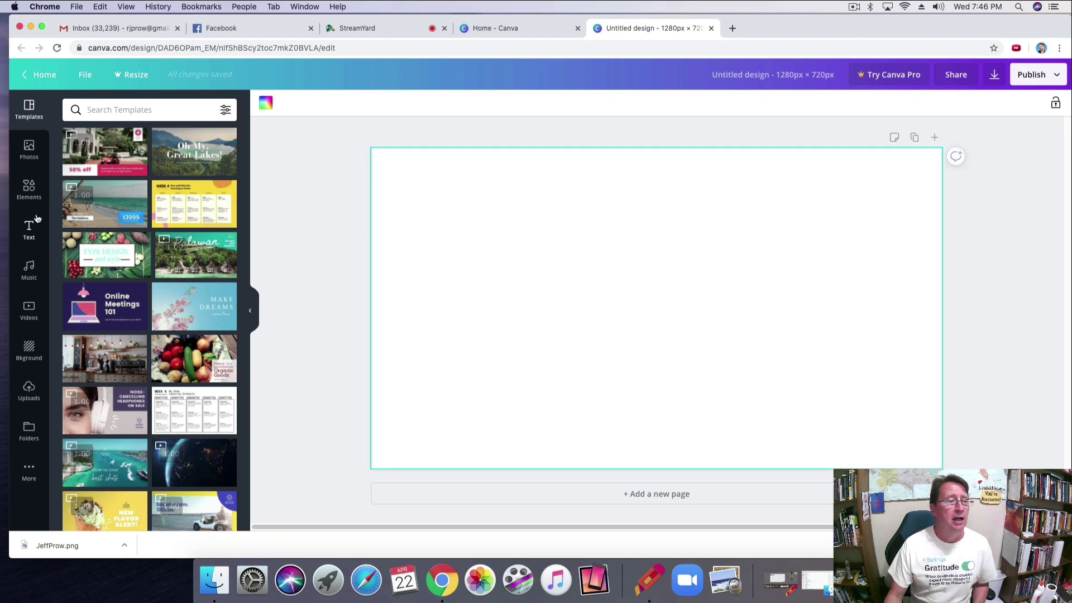
left_click(31, 350)
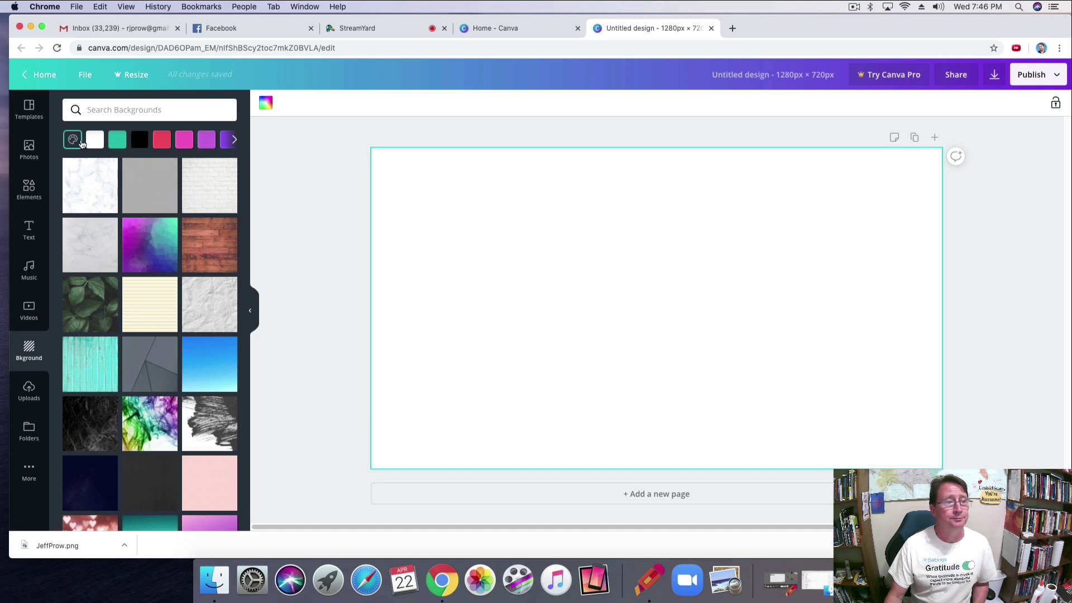
left_click(78, 142)
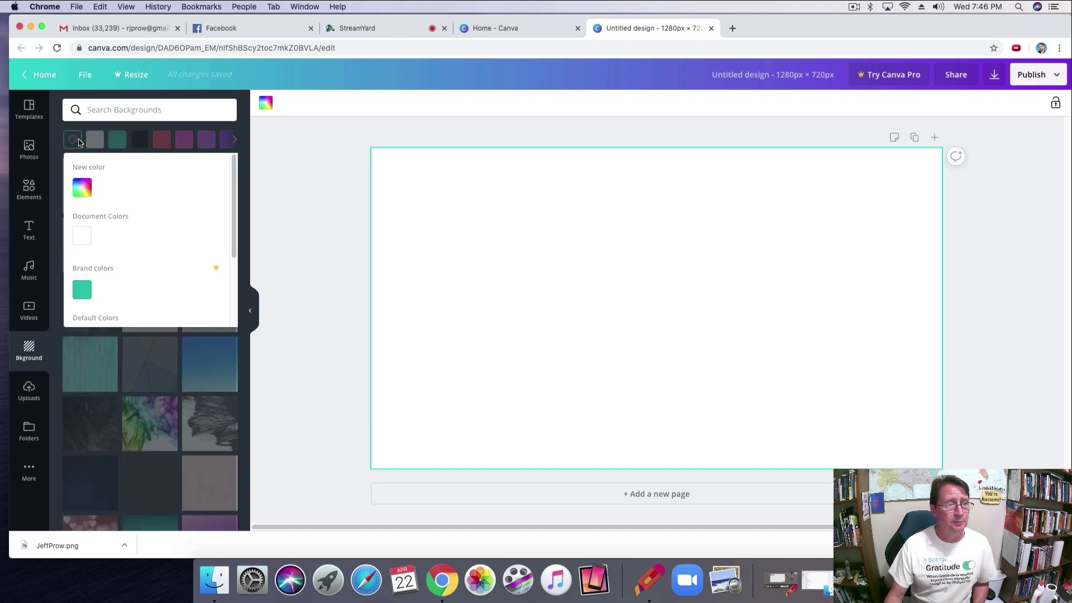
Fill the page background with teal, then change it to light grey from the full palette.
left_click(83, 189)
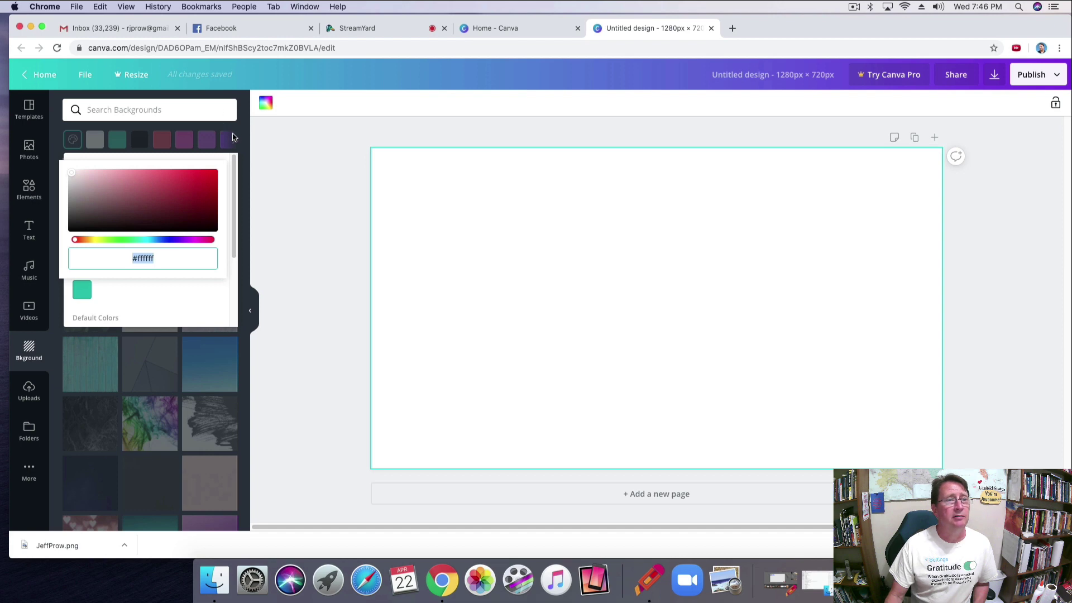
left_click(233, 137)
left_click(229, 141)
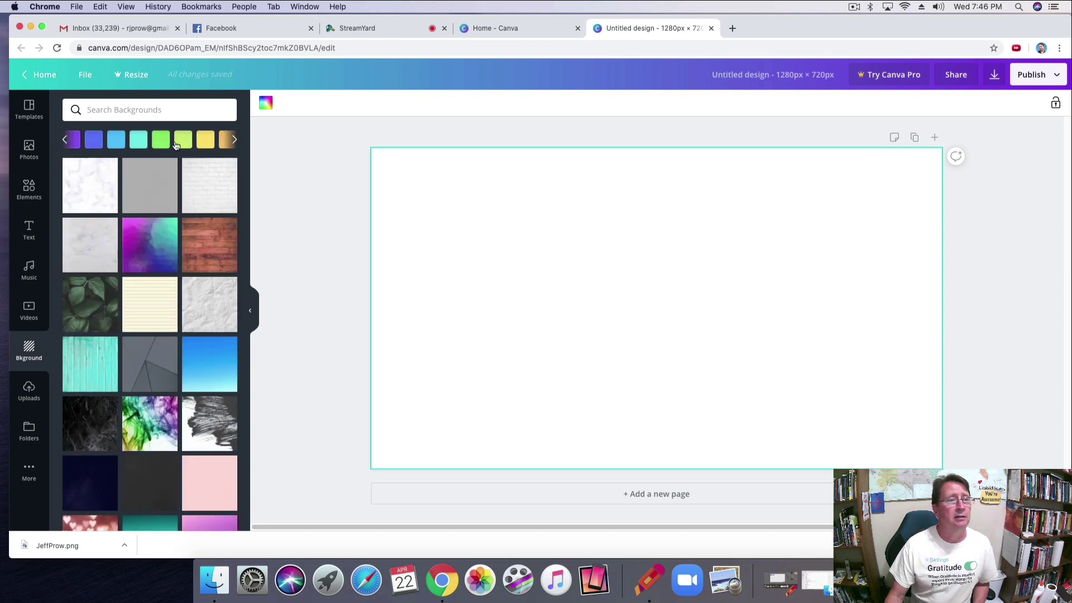
left_click(63, 140)
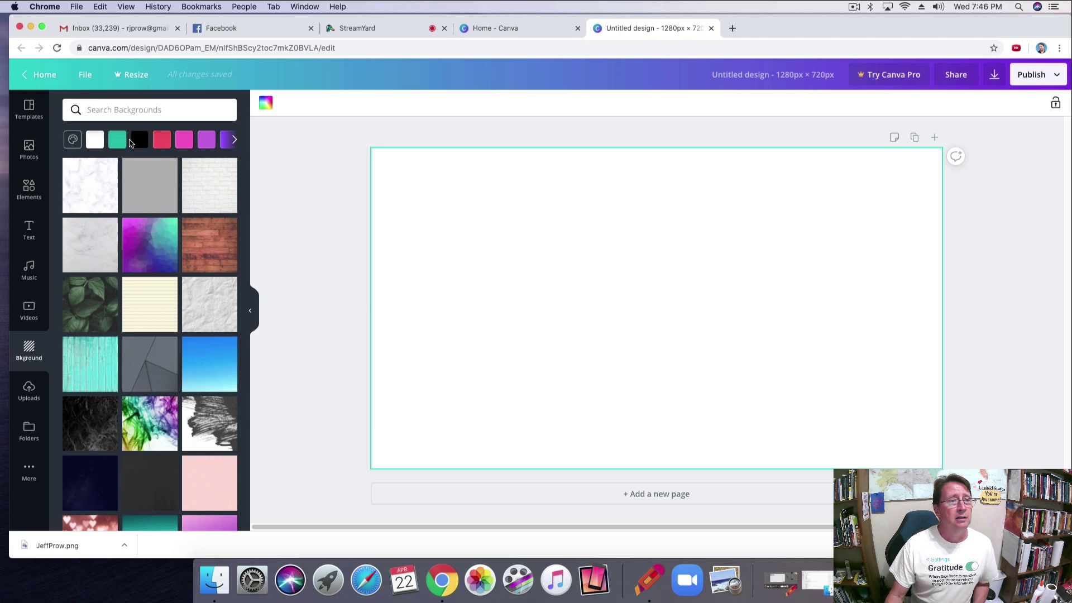
left_click(95, 140)
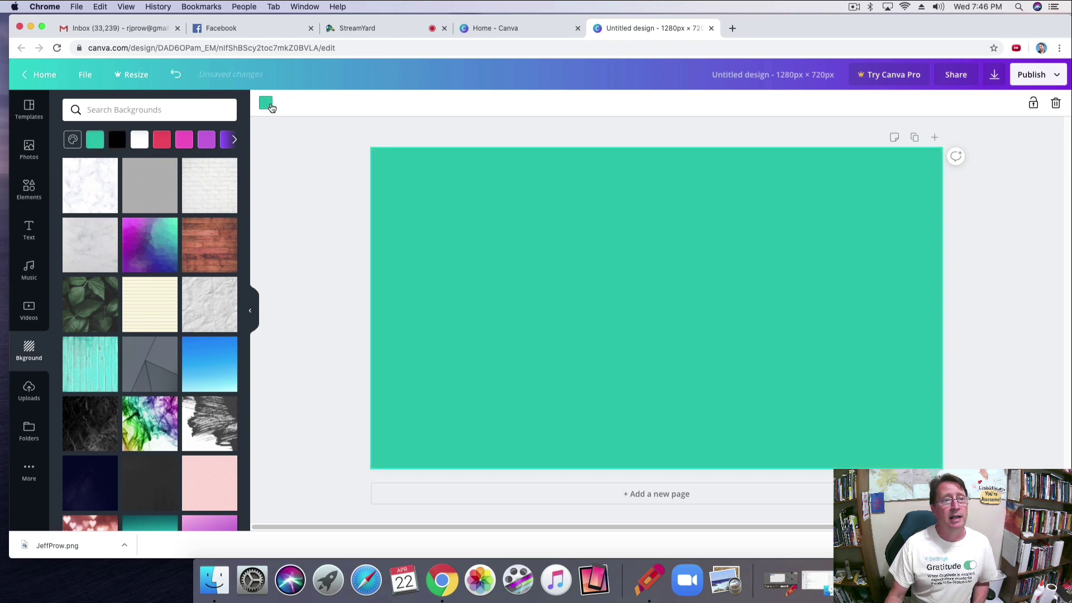
left_click(266, 102)
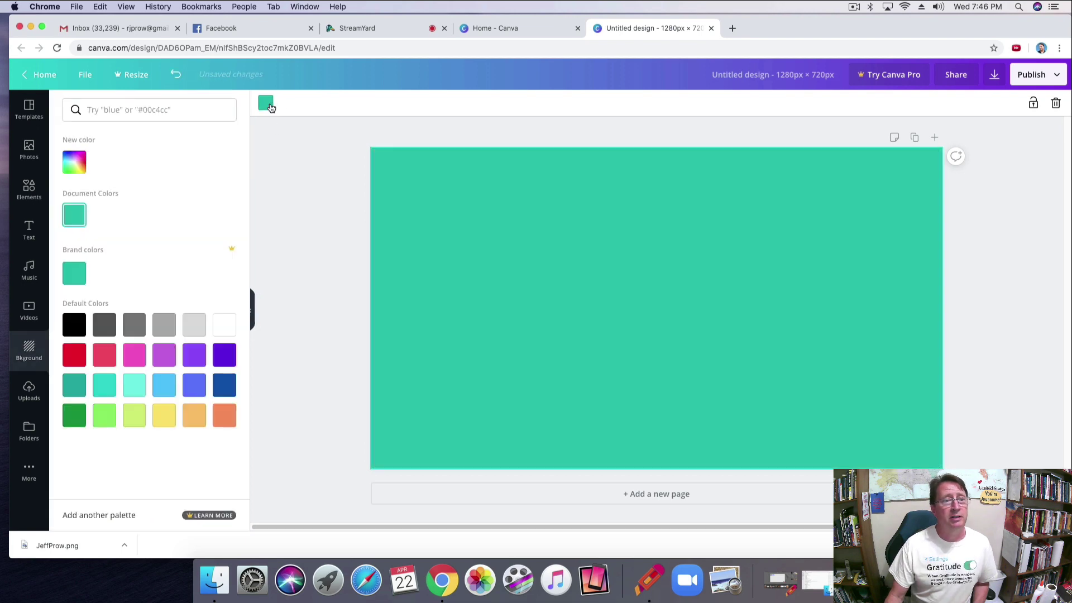
left_click(164, 325)
left_click(326, 309)
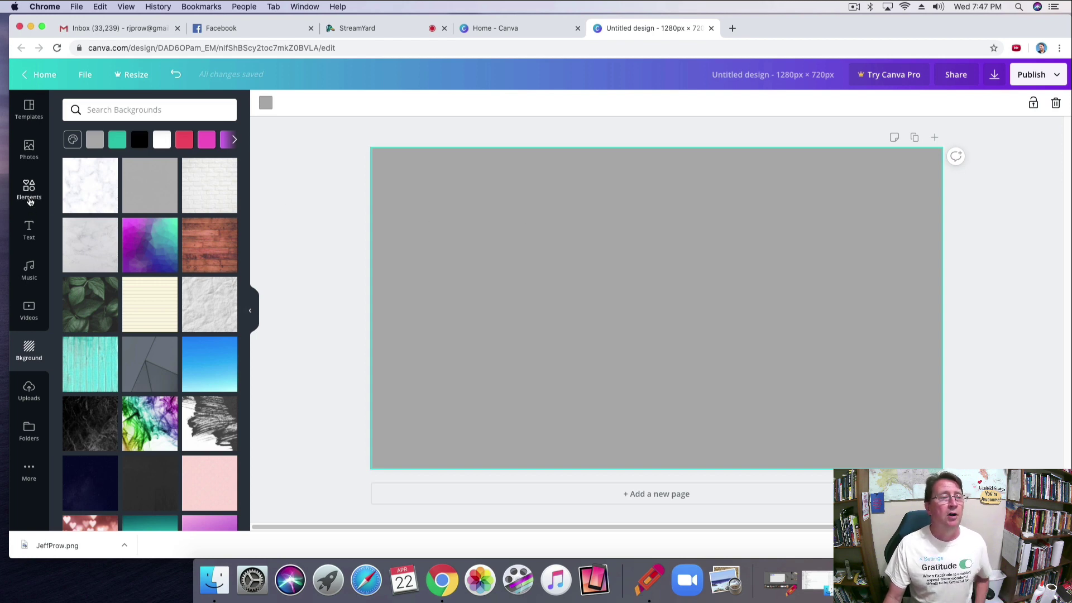
Add a square shape and squash it into a thin bar 57 px high.
left_click(31, 200)
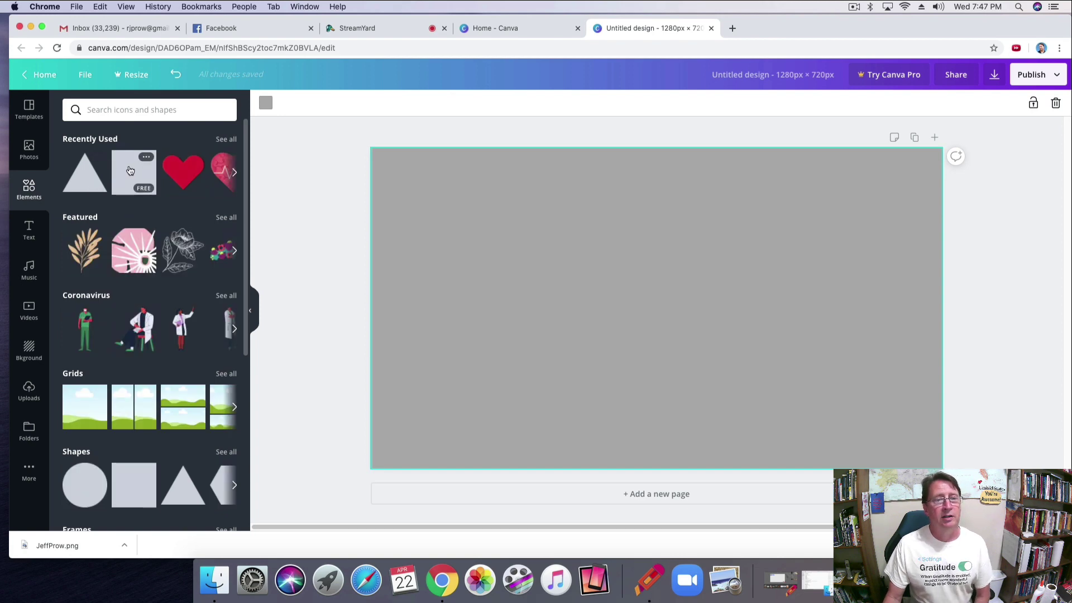
left_click(134, 172)
left_click_drag(655, 397, 525, 187)
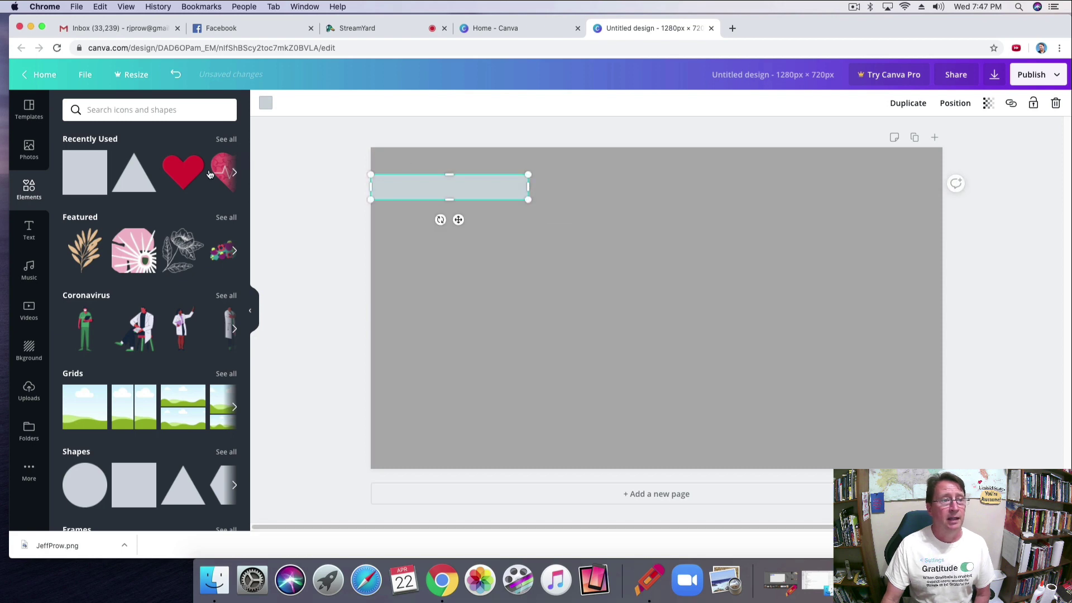
Add a triangle about 103 × 89, shorten the bar to 324 wide, and snap the triangle onto its right end.
left_click(132, 184)
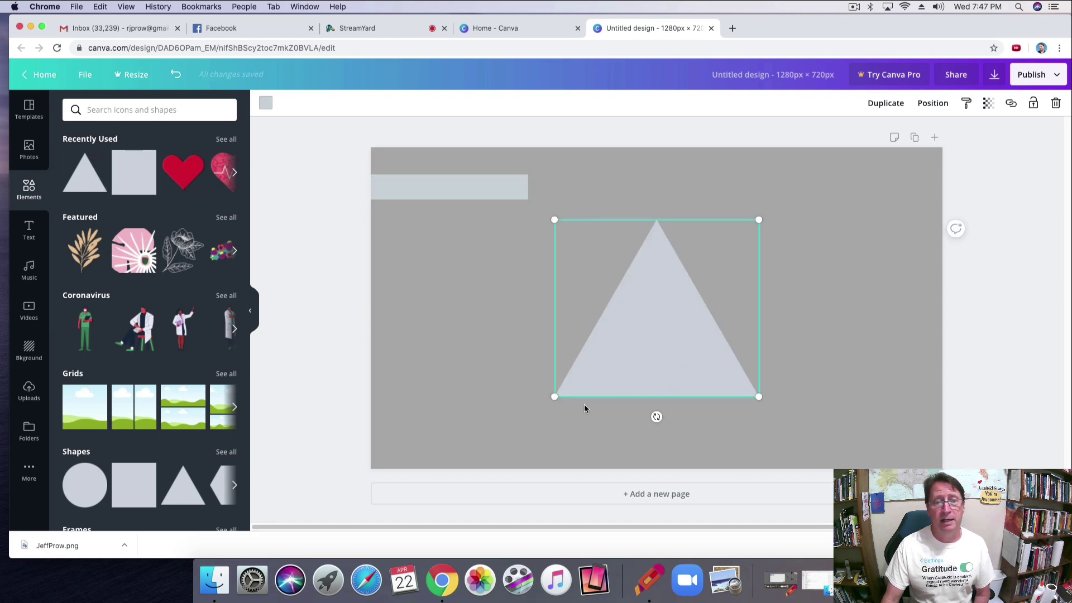
left_click_drag(555, 396, 512, 190)
left_click(507, 185)
left_click_drag(569, 210, 502, 187)
Colour both the triangle and the bar the same blue-violet.
left_click(581, 260)
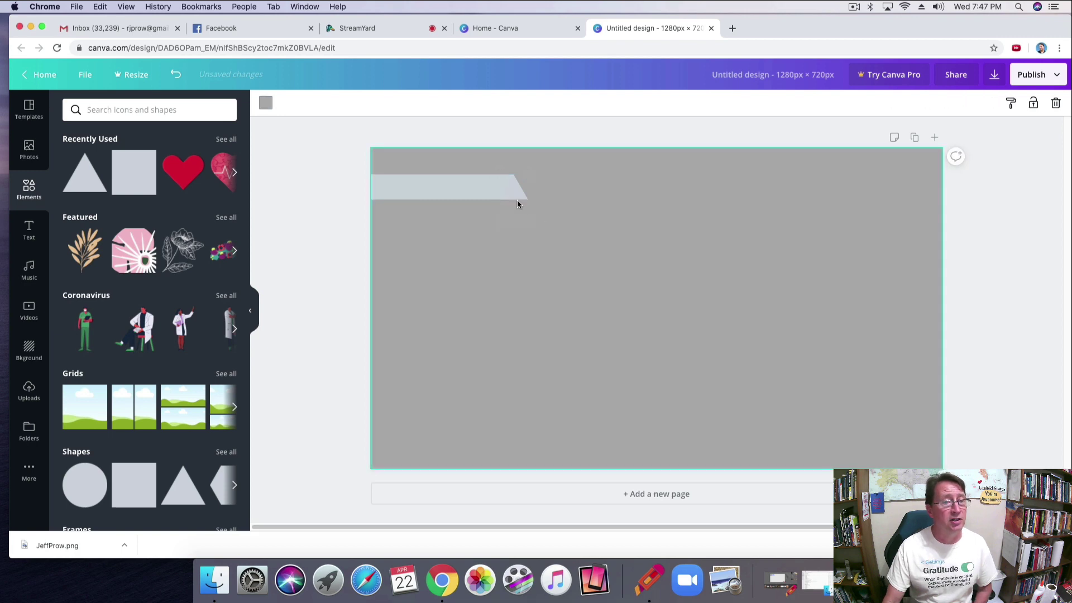
left_click(511, 187)
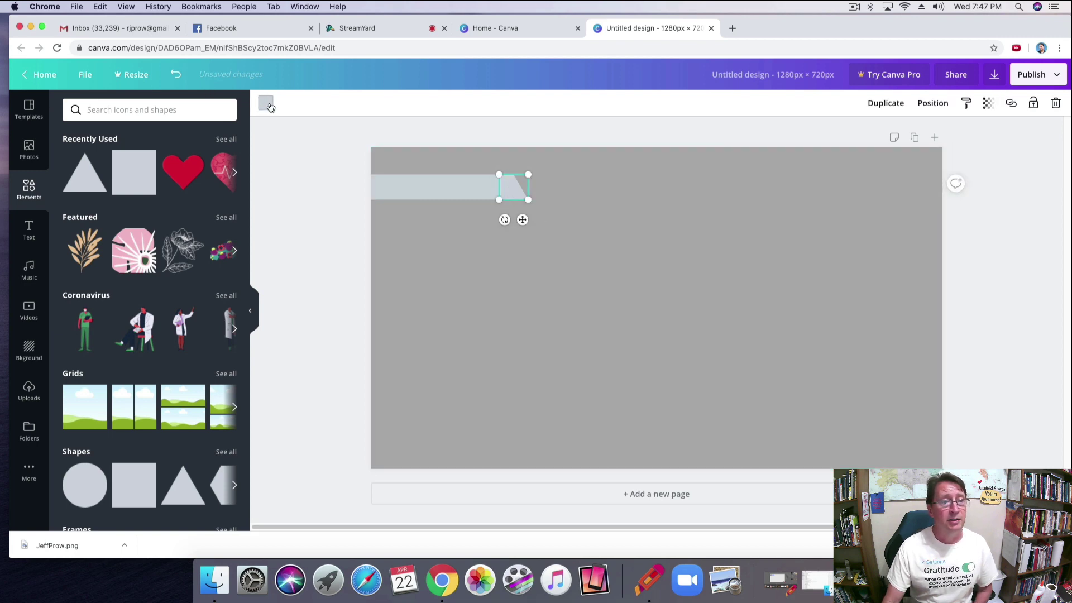
left_click(266, 103)
left_click(190, 389)
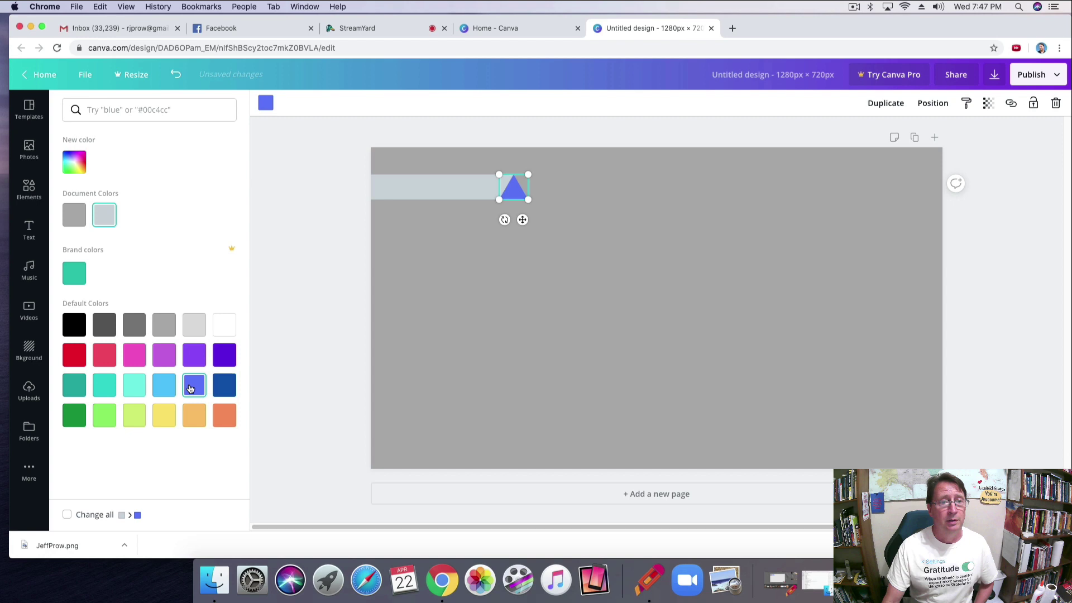
left_click(458, 183)
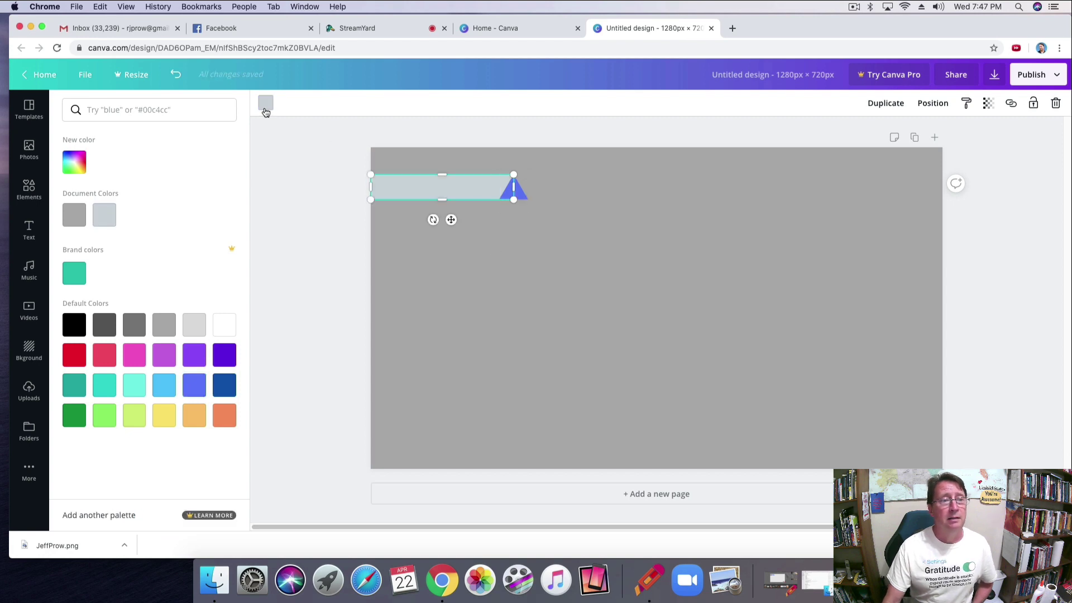
left_click(266, 111)
left_click(267, 105)
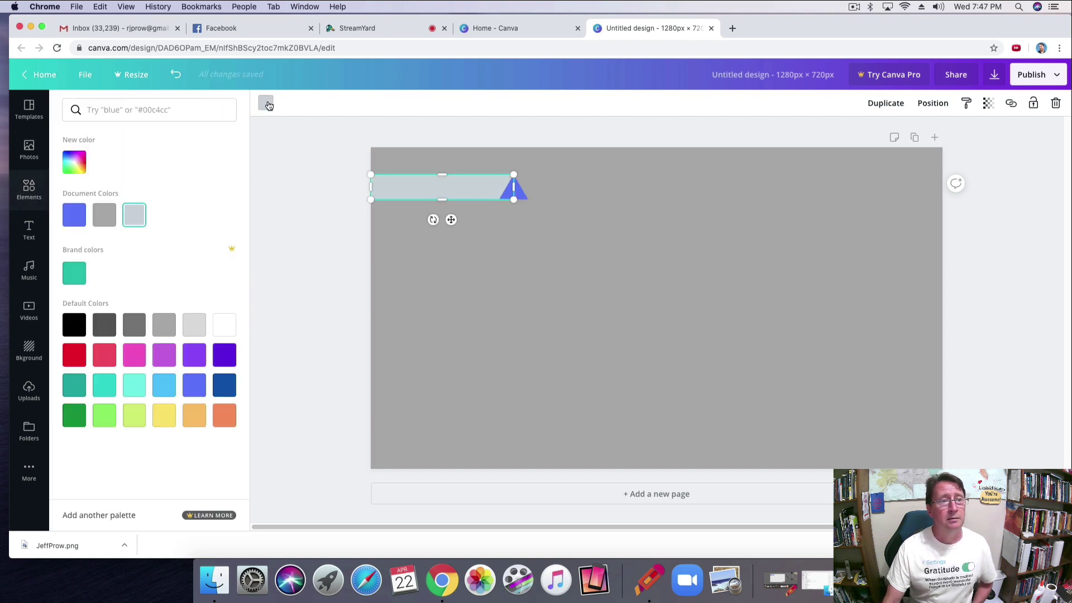
left_click(74, 215)
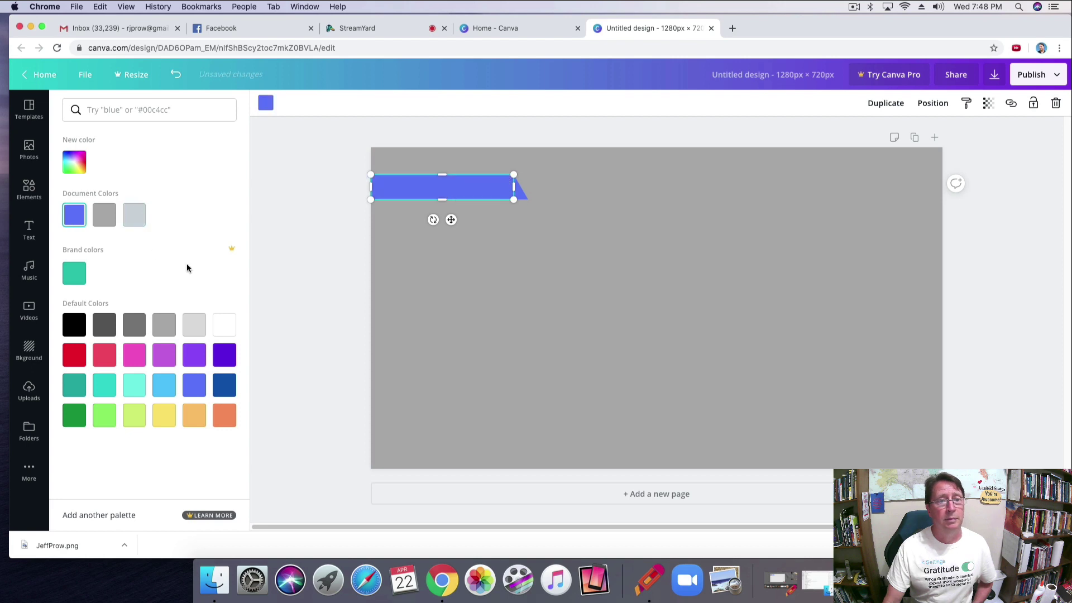
key("Escape")
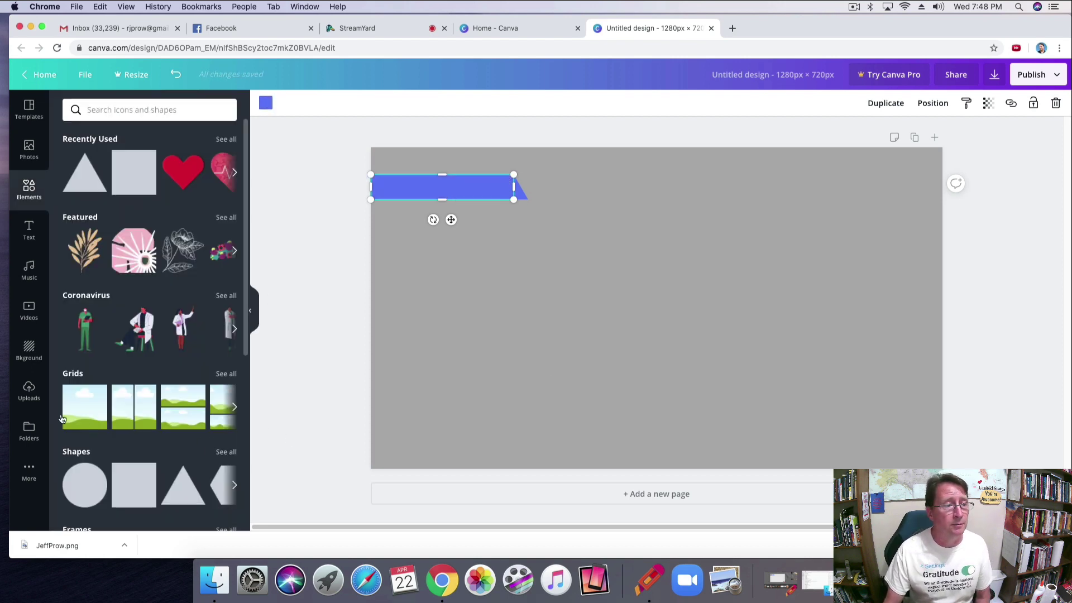
Add the round profile portrait from Uploads, crop its sides, resize to 123 × 143, and place it on the banner's left end.
left_click(36, 395)
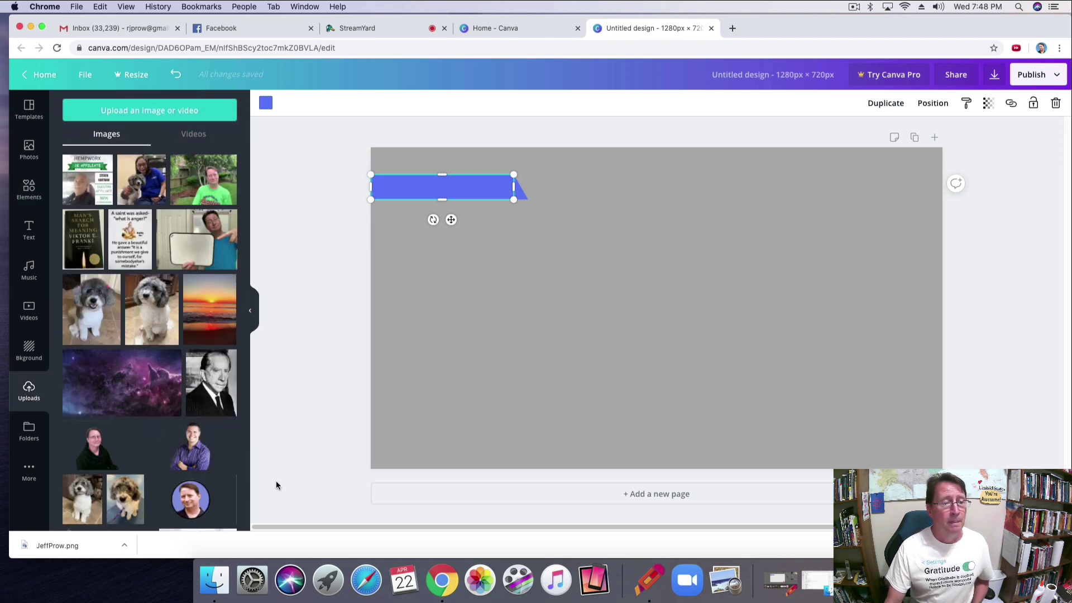
left_click(190, 502)
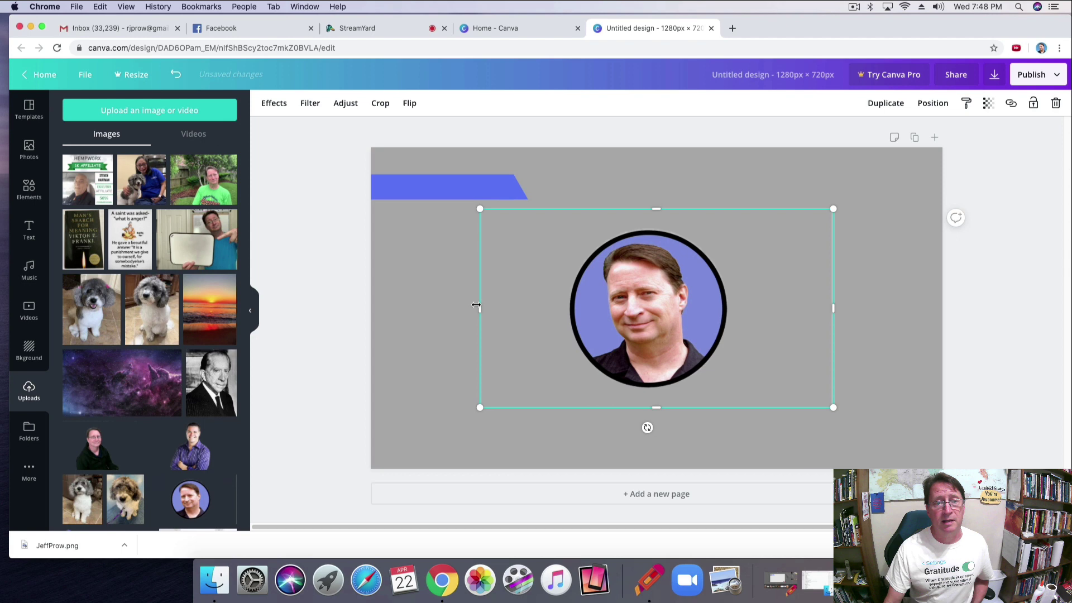
left_click_drag(481, 307, 564, 310)
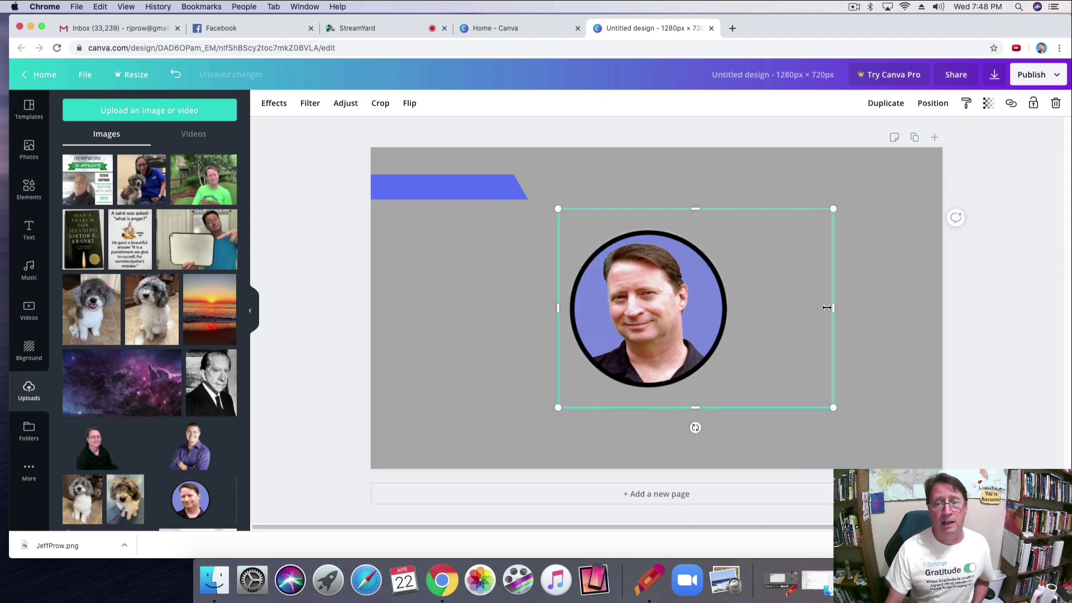
left_click_drag(785, 309, 728, 310)
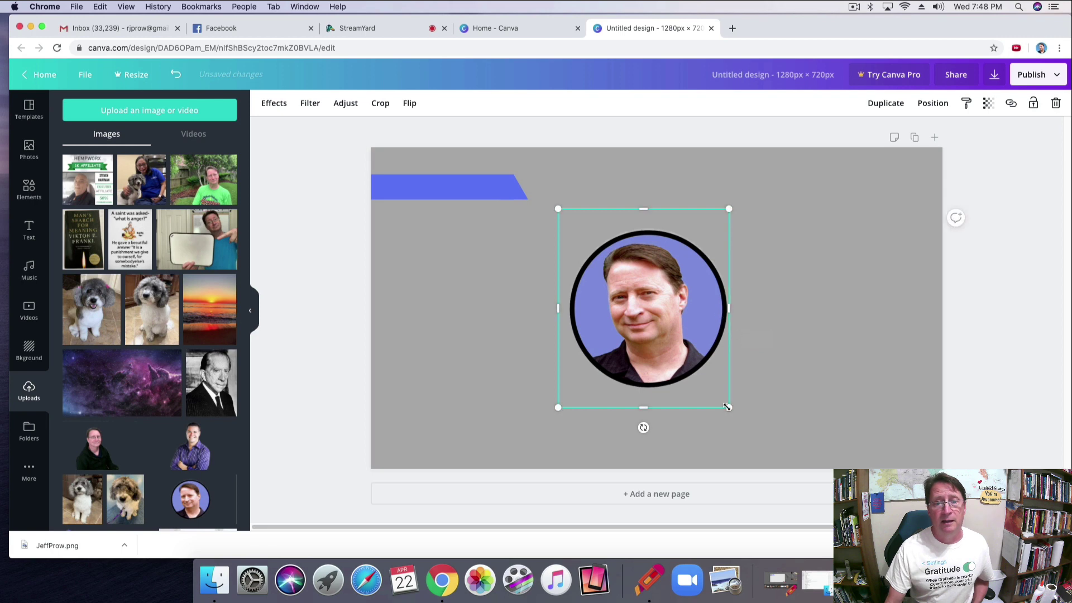
left_click_drag(729, 407, 638, 254)
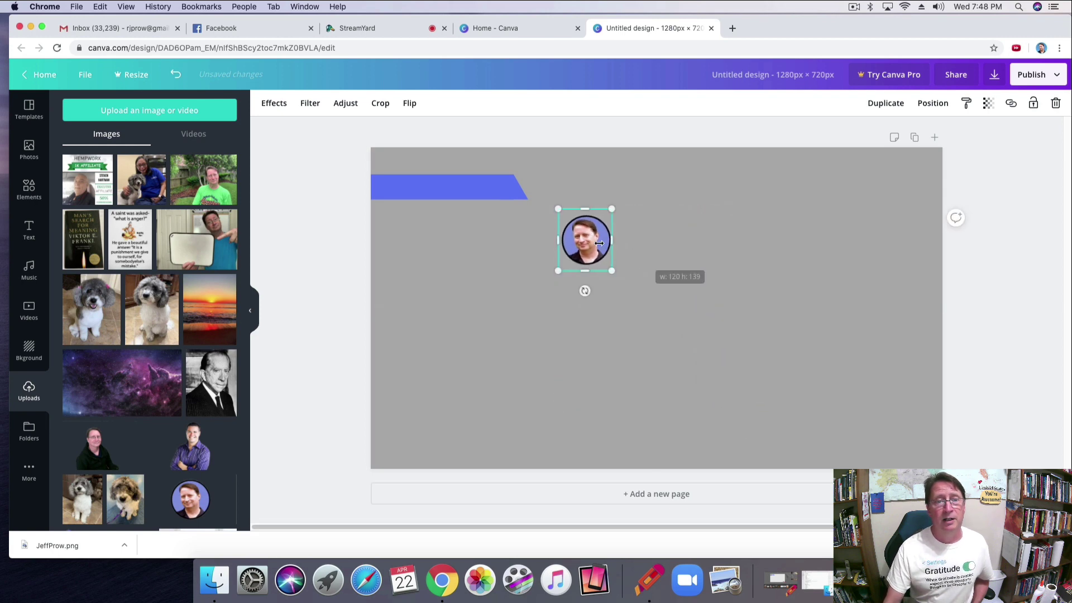
left_click_drag(566, 222, 406, 183)
Add the Facebook LIVE badge from Uploads, sized 138 × 52, in the page's bottom-right corner.
left_click(598, 280)
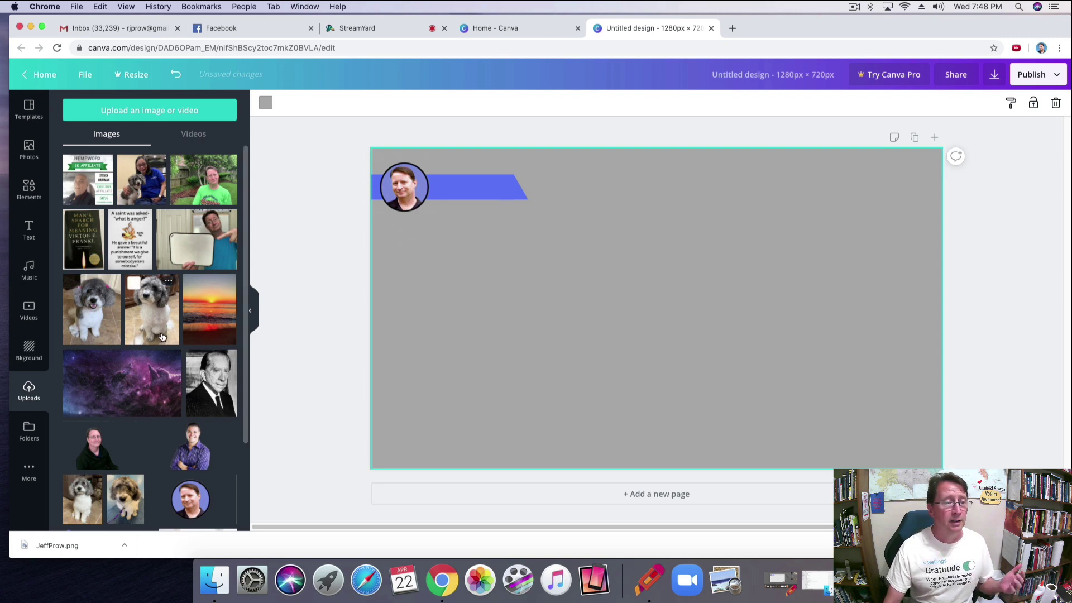
scroll(151, 334, "down", 5)
scroll(162, 338, "down", 2)
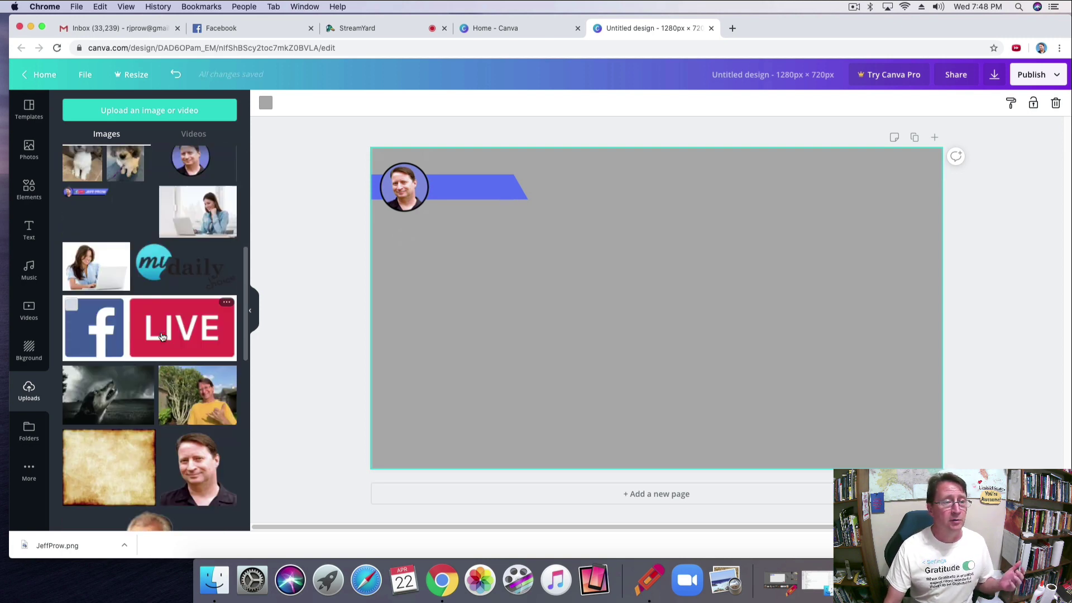
left_click(165, 336)
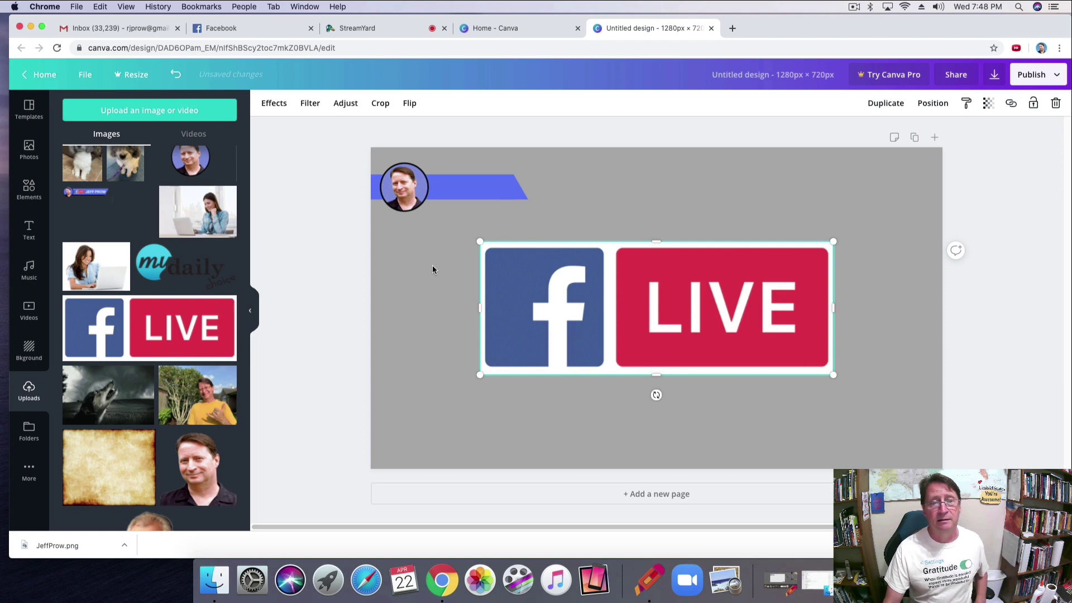
left_click_drag(479, 242, 911, 447)
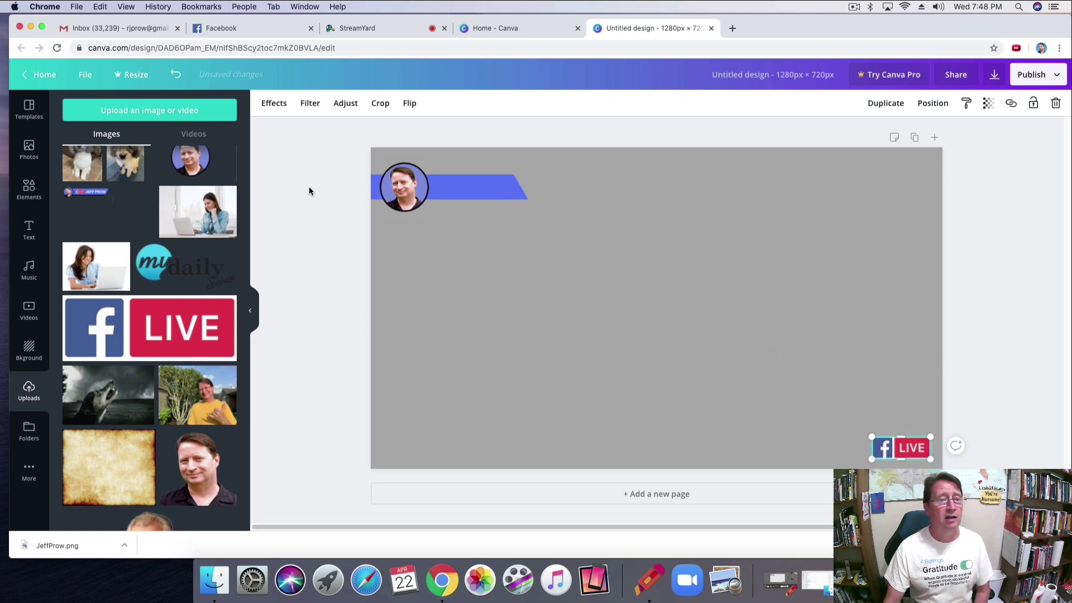
left_click(29, 231)
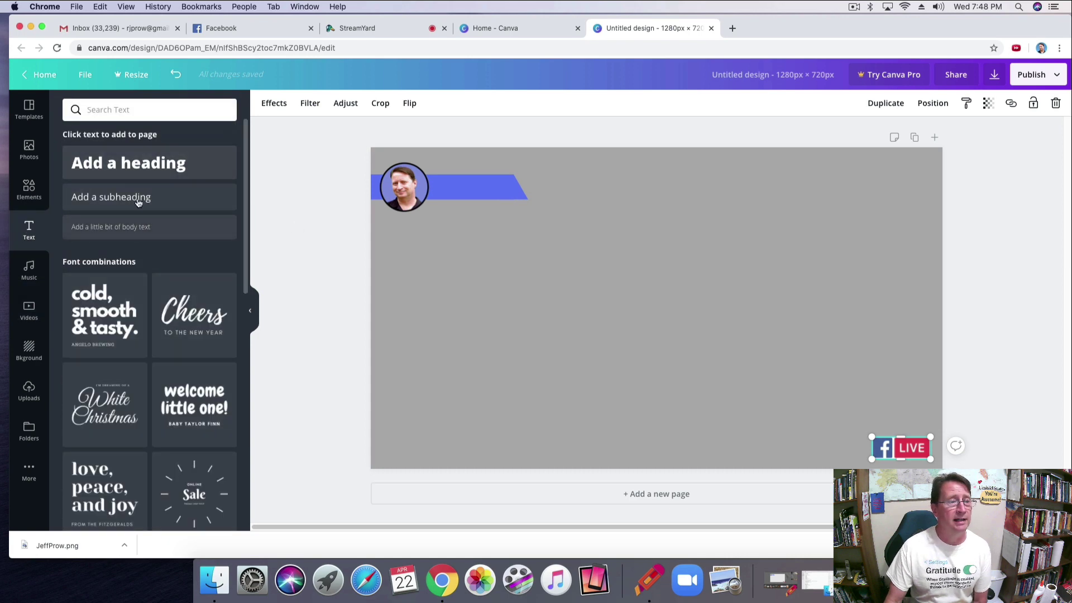
Add a heading with the host's name in white Asap SemiBold.
left_click(127, 168)
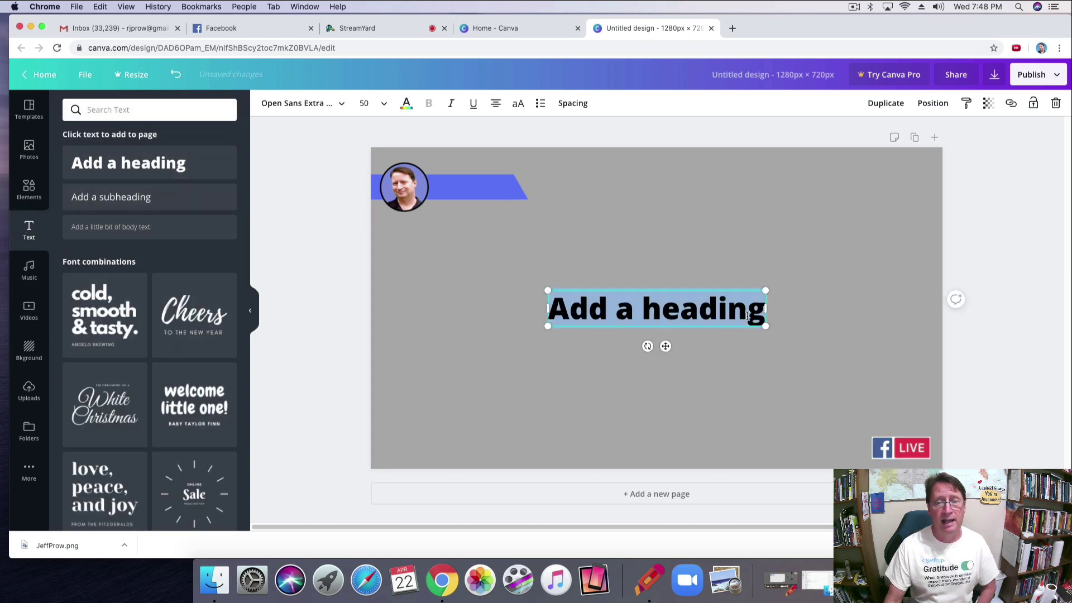
key("BackSpace")
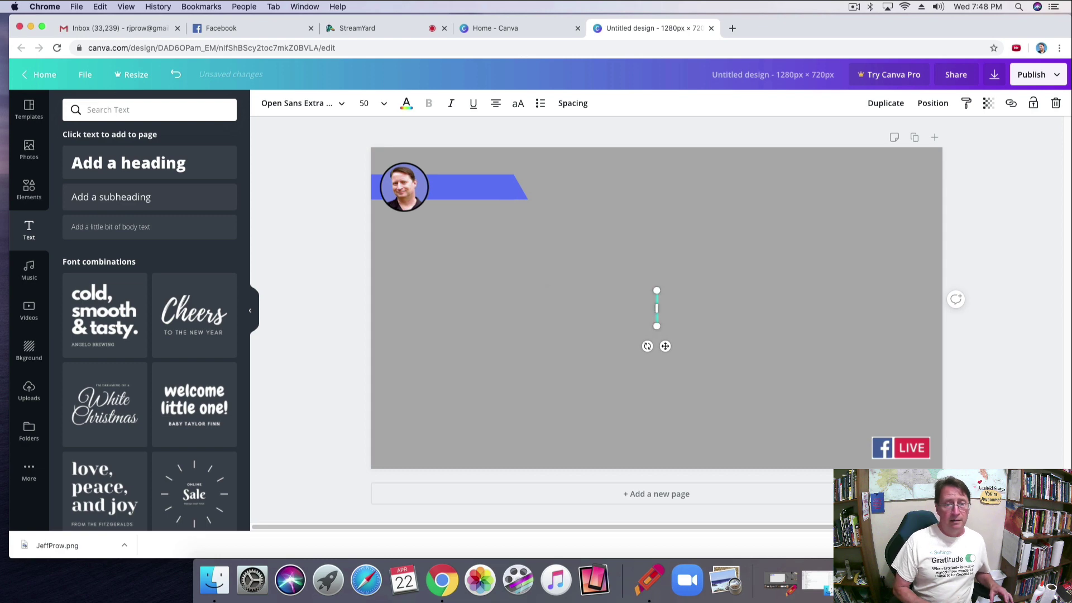
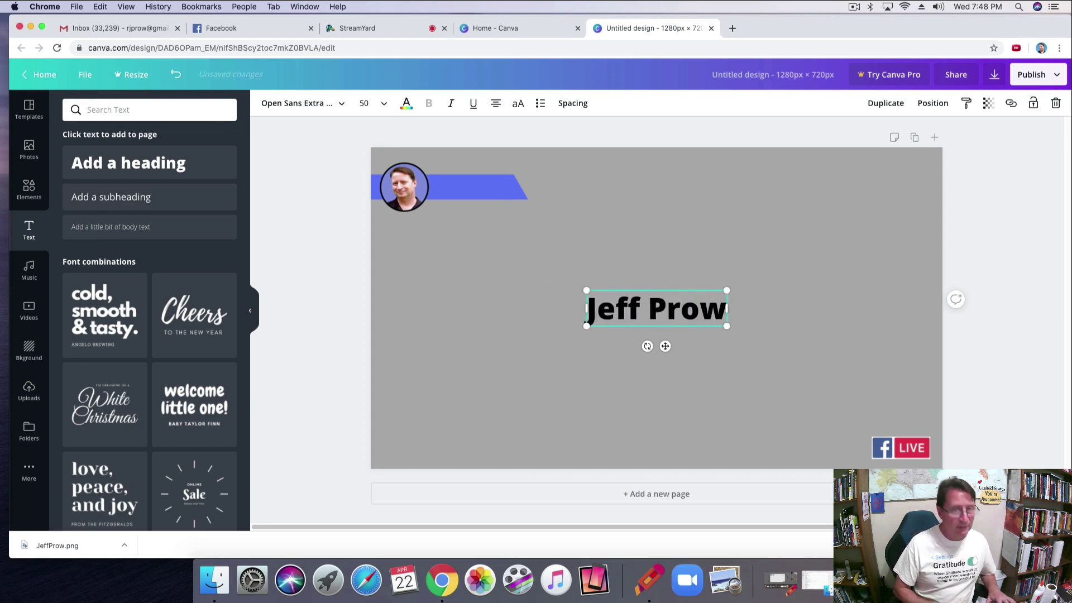
left_click(341, 106)
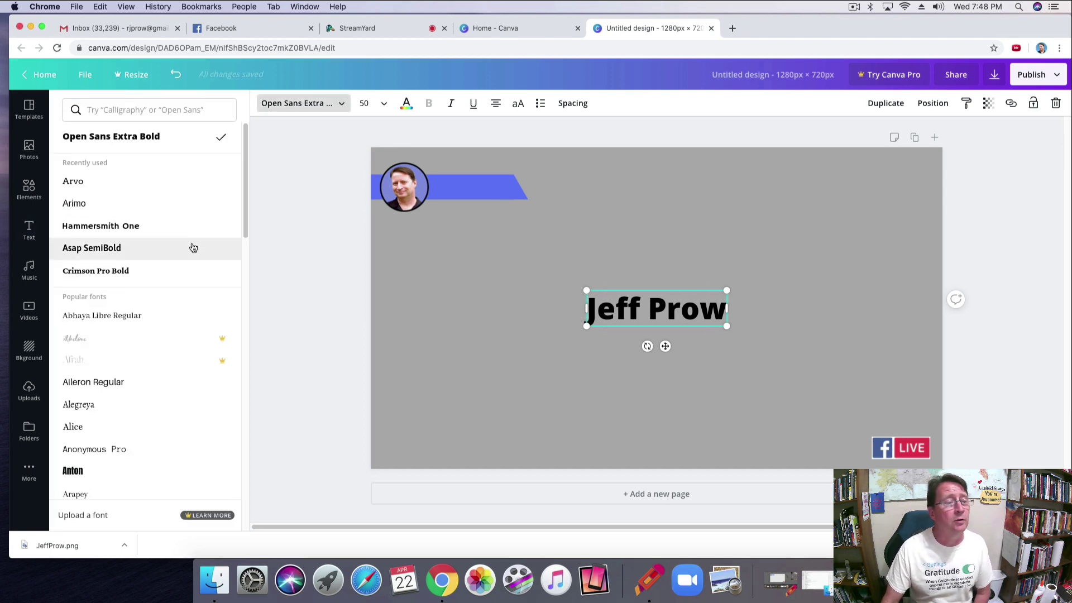
left_click(120, 250)
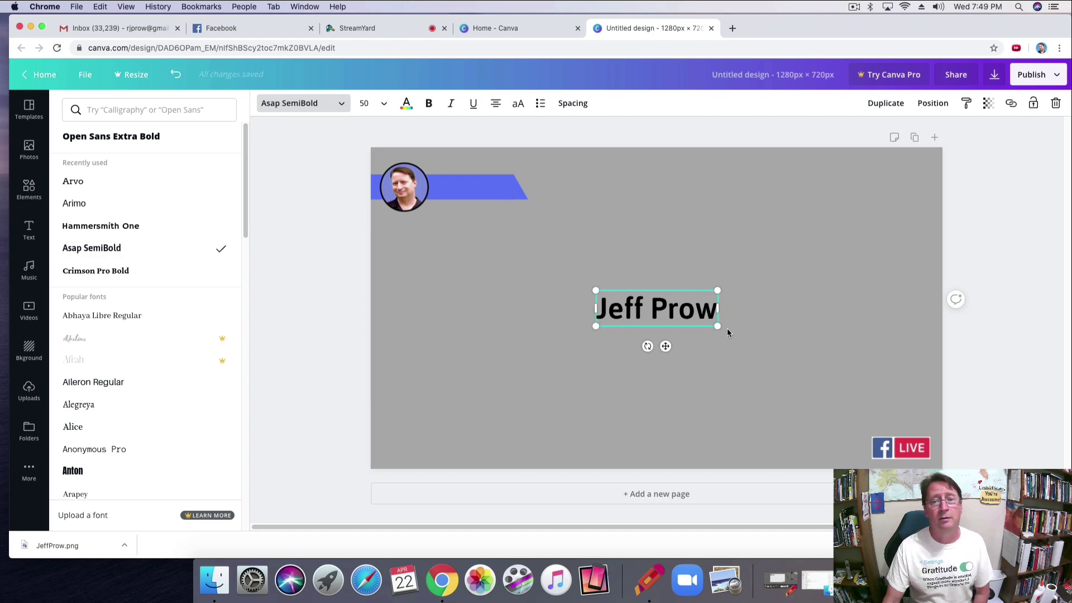
left_click(407, 104)
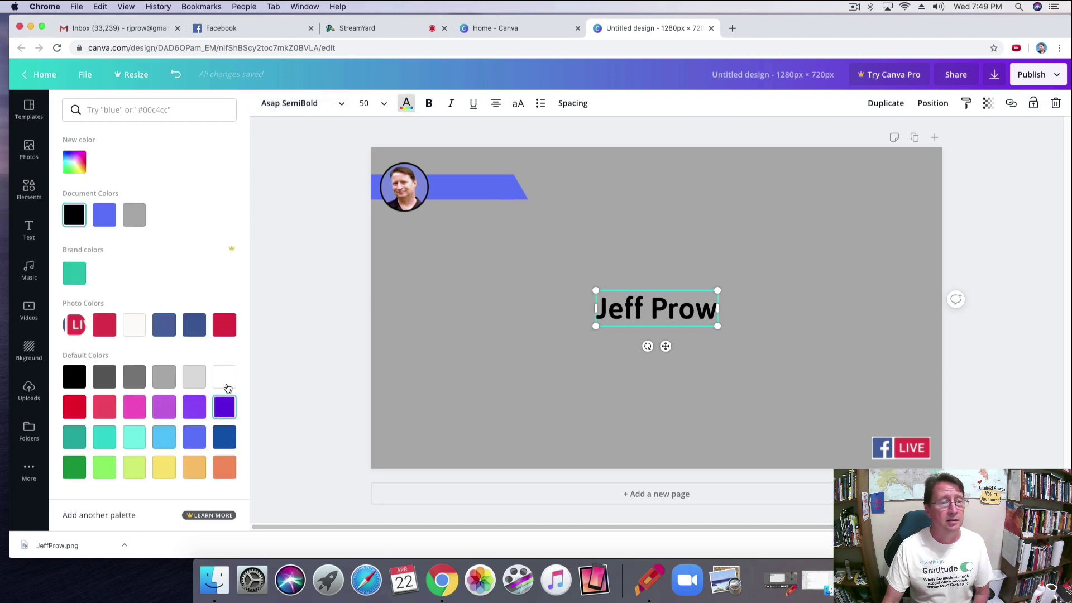
left_click(225, 384)
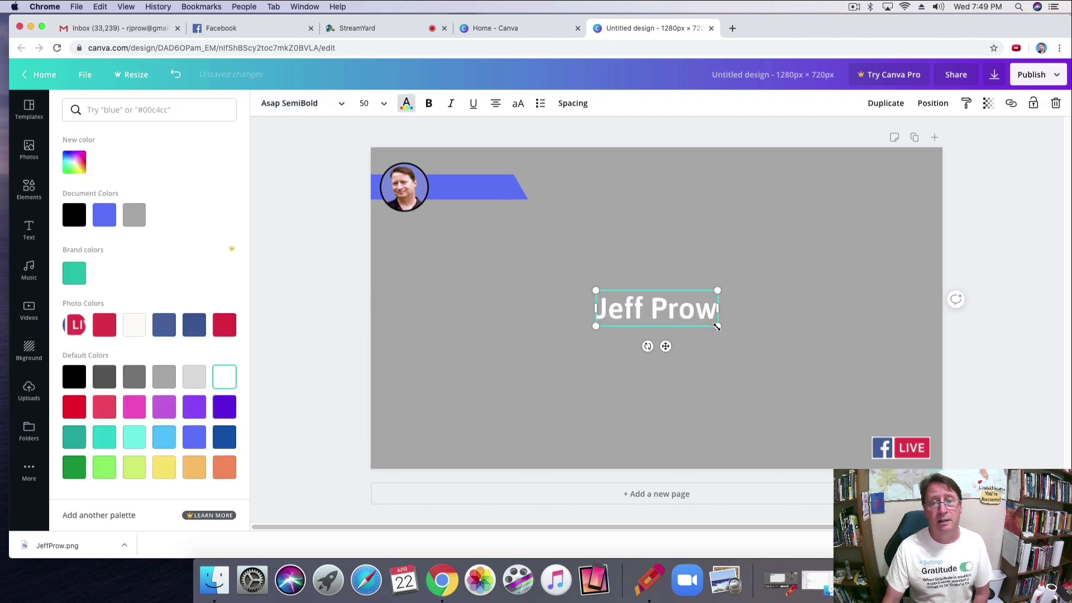
Resize the name text to 29.1 and move it onto the blue banner beside the photo.
left_click_drag(717, 327, 667, 311)
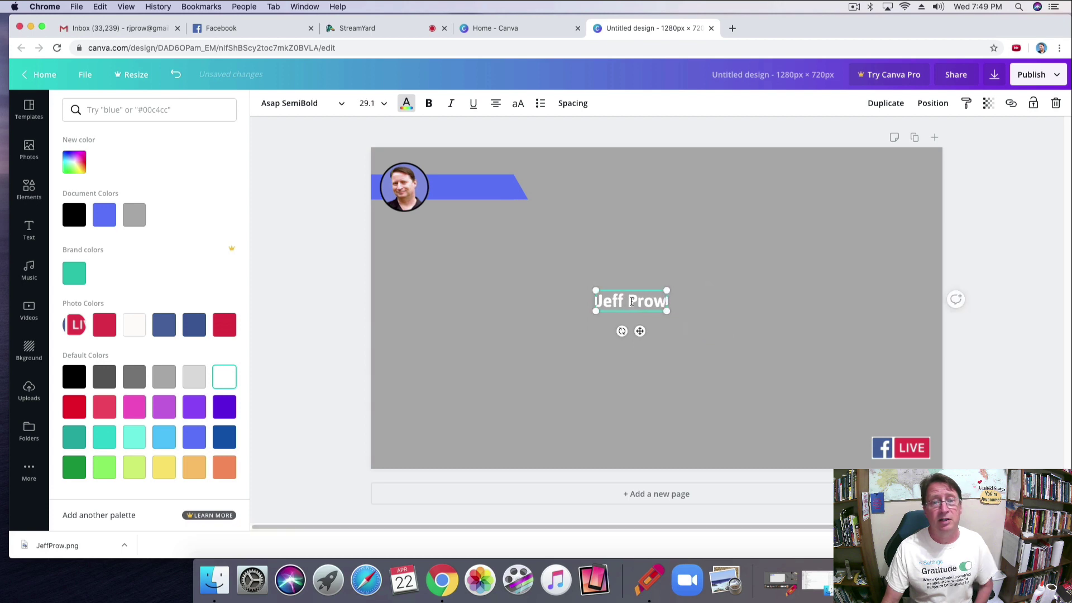
left_click(637, 361)
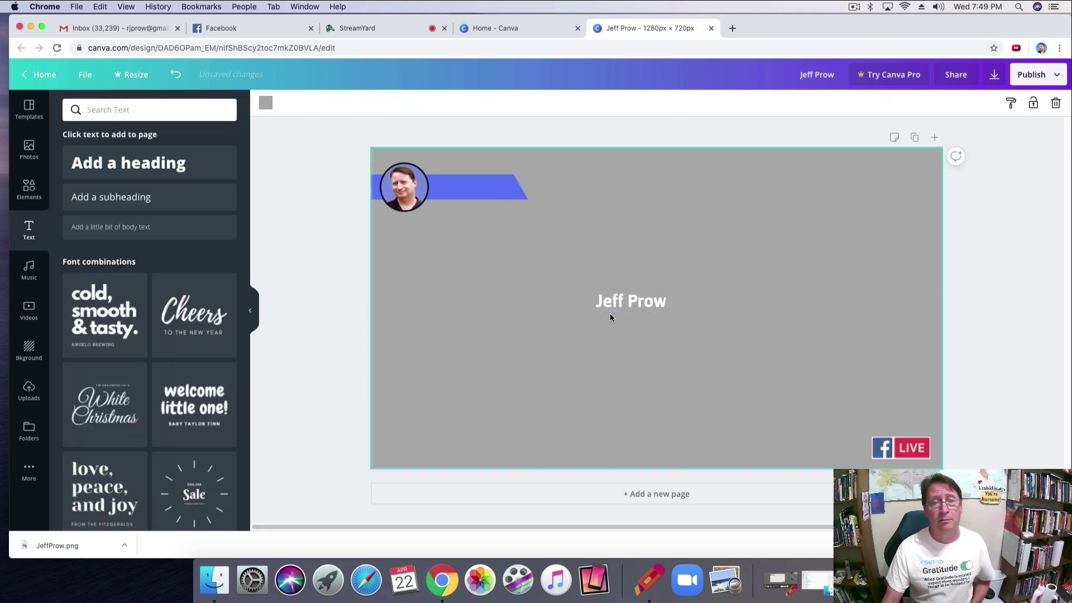
left_click_drag(625, 300, 466, 189)
left_click(671, 283)
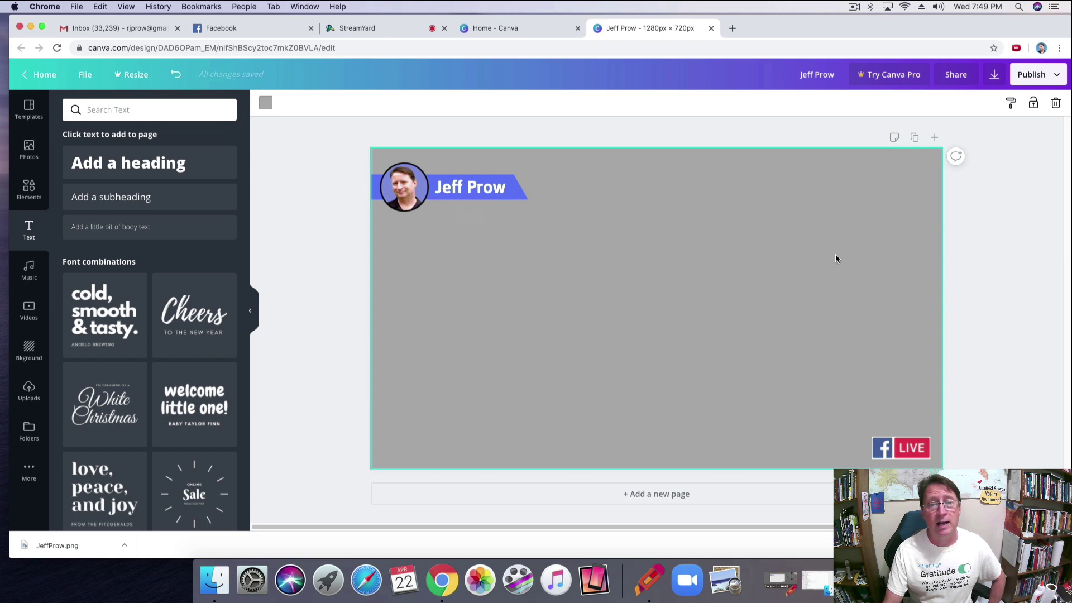
Download the design as a PNG, dismiss the referral popup, and switch to InPixio Photo Cutter.
left_click(996, 75)
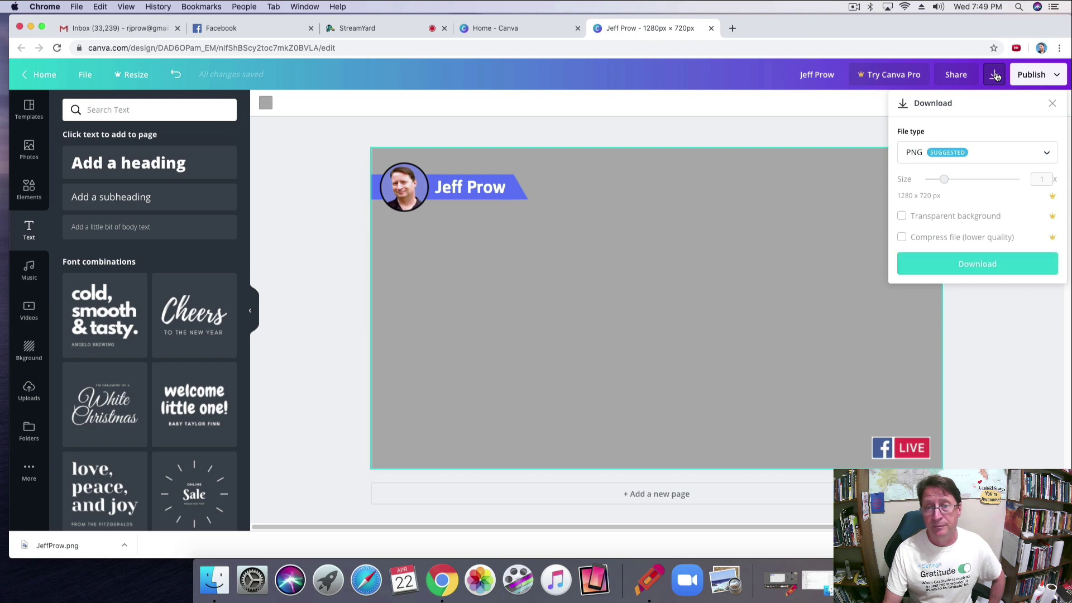
left_click(988, 263)
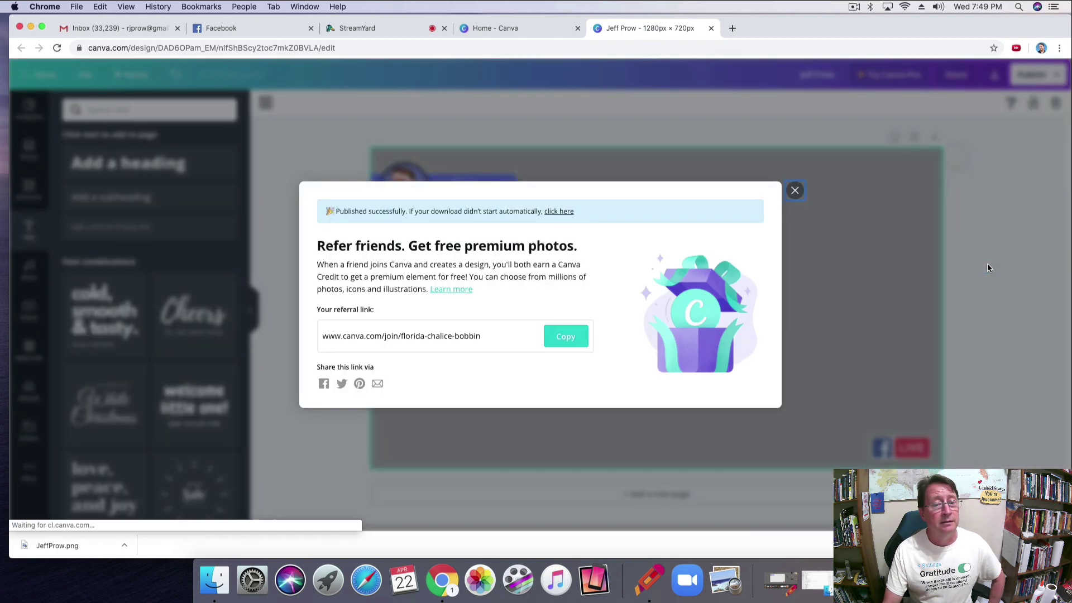
left_click(795, 190)
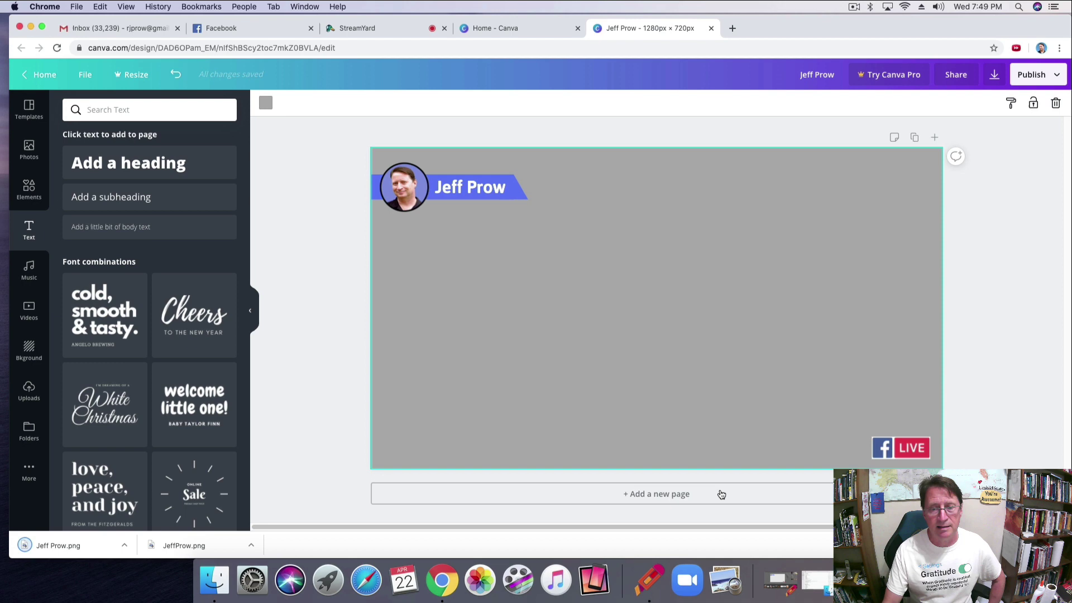
left_click(786, 584)
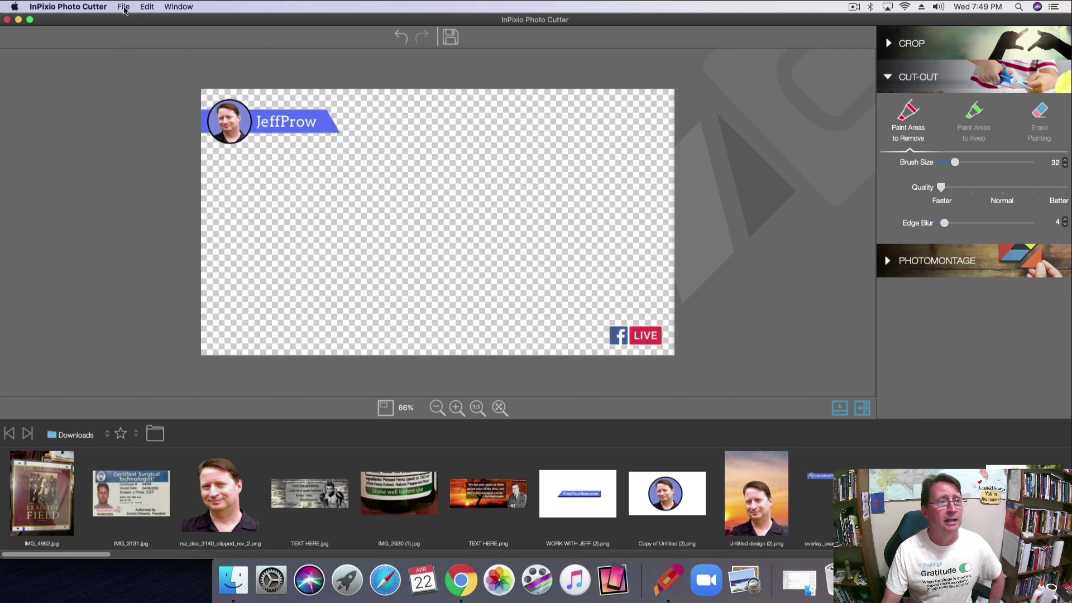
Open the downloaded overlay PNG from Downloads in InPixio Photo Cutter.
left_click(122, 7)
left_click(133, 37)
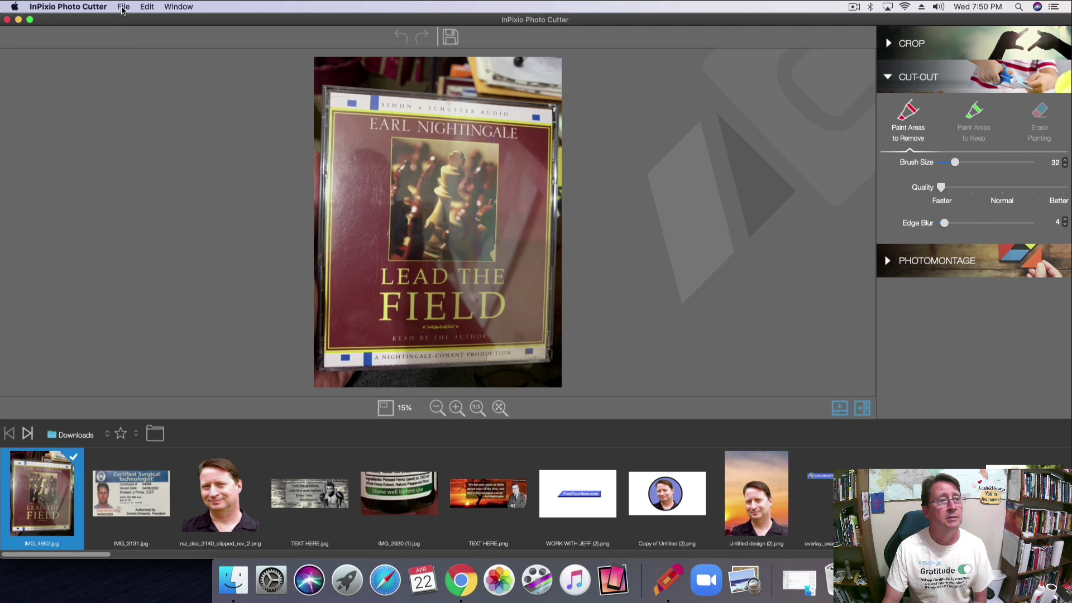
left_click(122, 8)
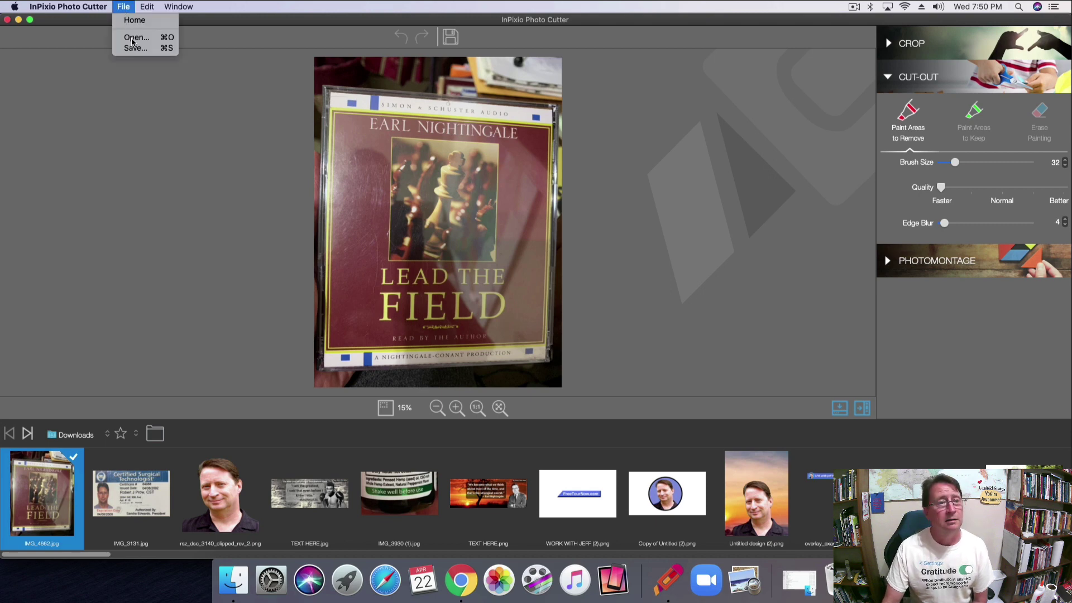
key("super+o")
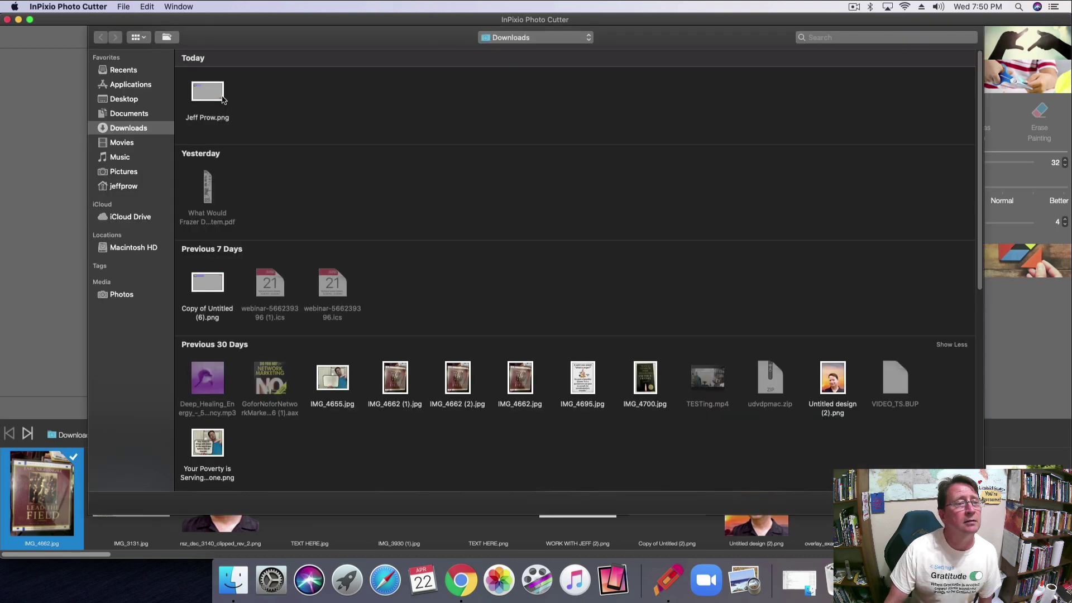
left_click(218, 94)
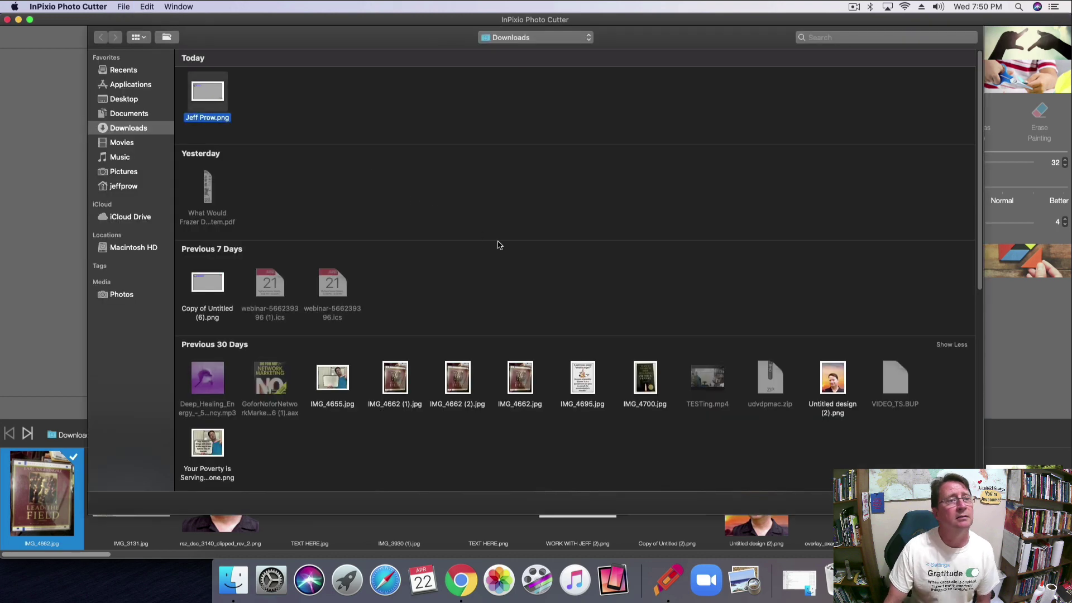
key("Return")
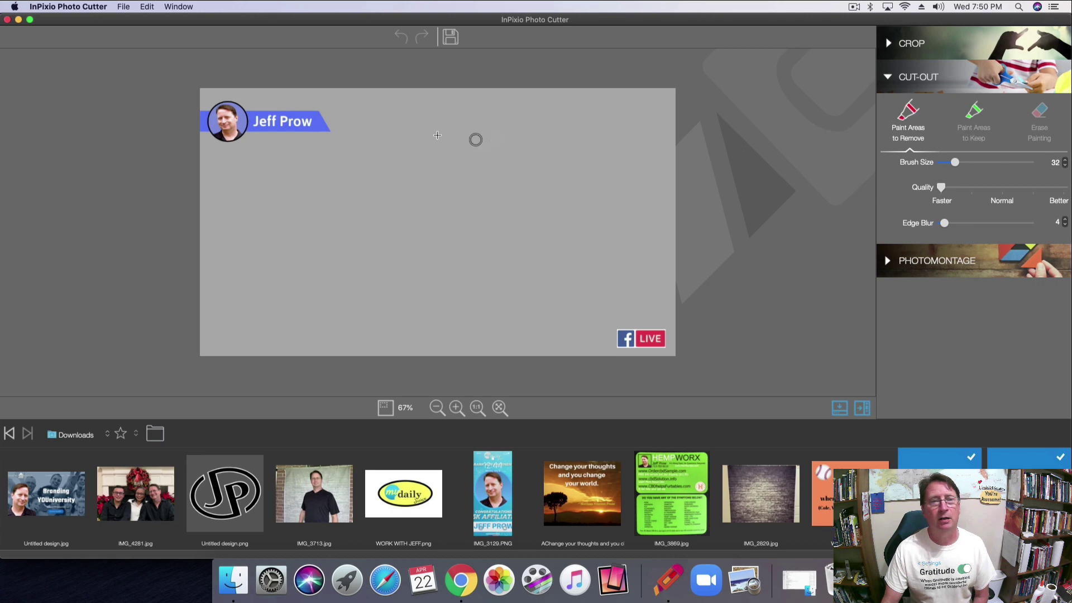
Mark the grey background for removal, then use a size-15 keep brush on the LIVE badge and photo.
mouse_move(354, 103)
left_mouse_down()
mouse_move(209, 88)
mouse_move(185, 129)
mouse_move(226, 157)
mouse_move(303, 173)
mouse_move(360, 149)
mouse_move(354, 115)
mouse_move(619, 118)
mouse_move(651, 103)
mouse_move(656, 256)
mouse_move(542, 359)
mouse_move(202, 313)
mouse_move(202, 326)
mouse_move(246, 237)
mouse_move(459, 190)
mouse_move(464, 127)
mouse_move(475, 262)
mouse_move(389, 290)
mouse_move(519, 214)
mouse_move(565, 137)
left_mouse_up()
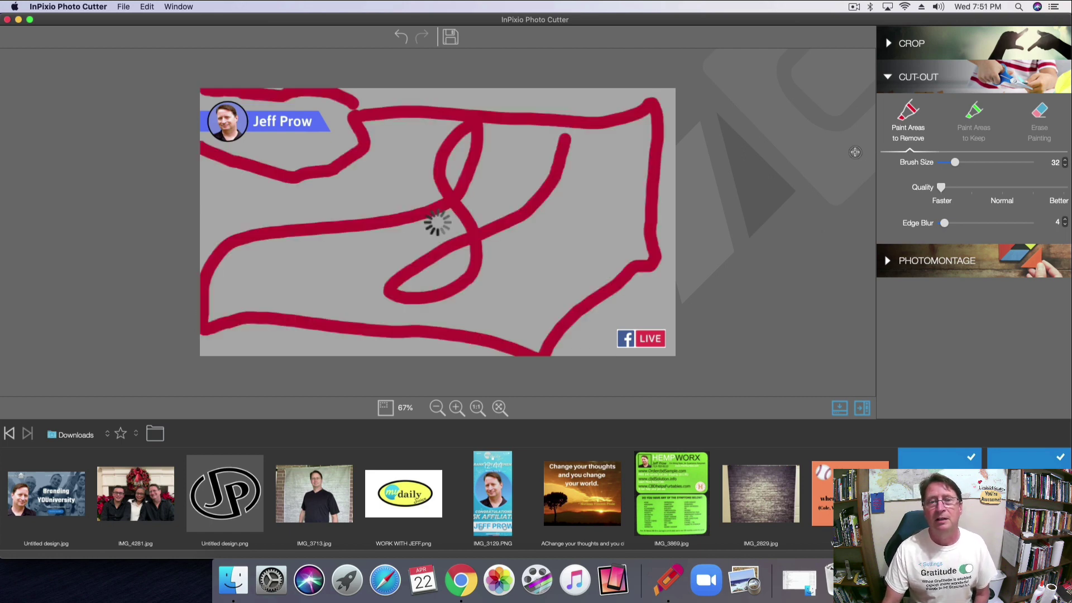
left_click_drag(955, 164, 947, 163)
left_click(977, 118)
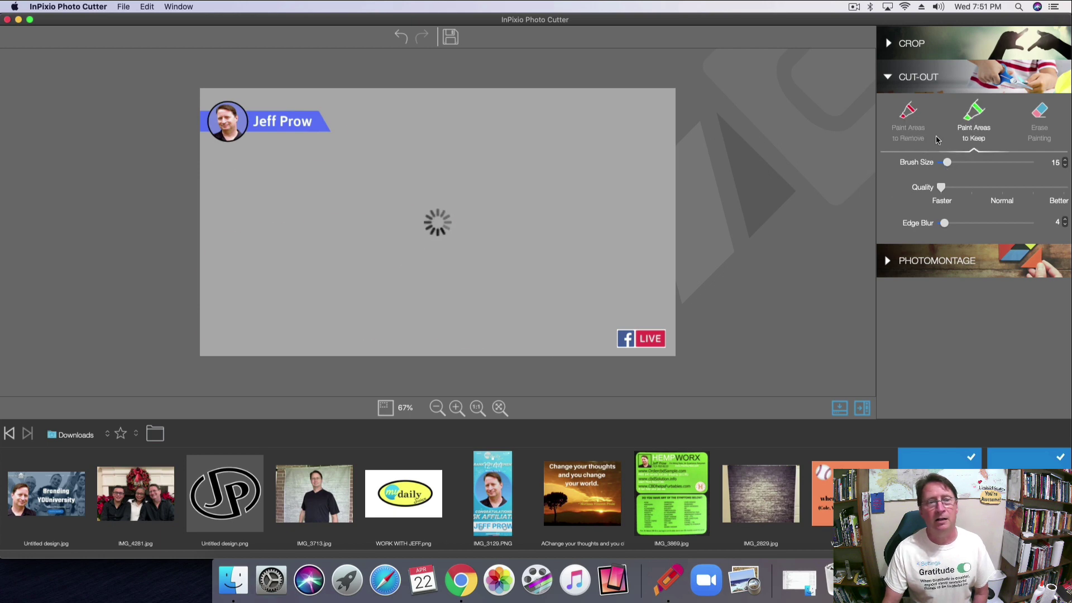
left_click_drag(631, 337, 656, 336)
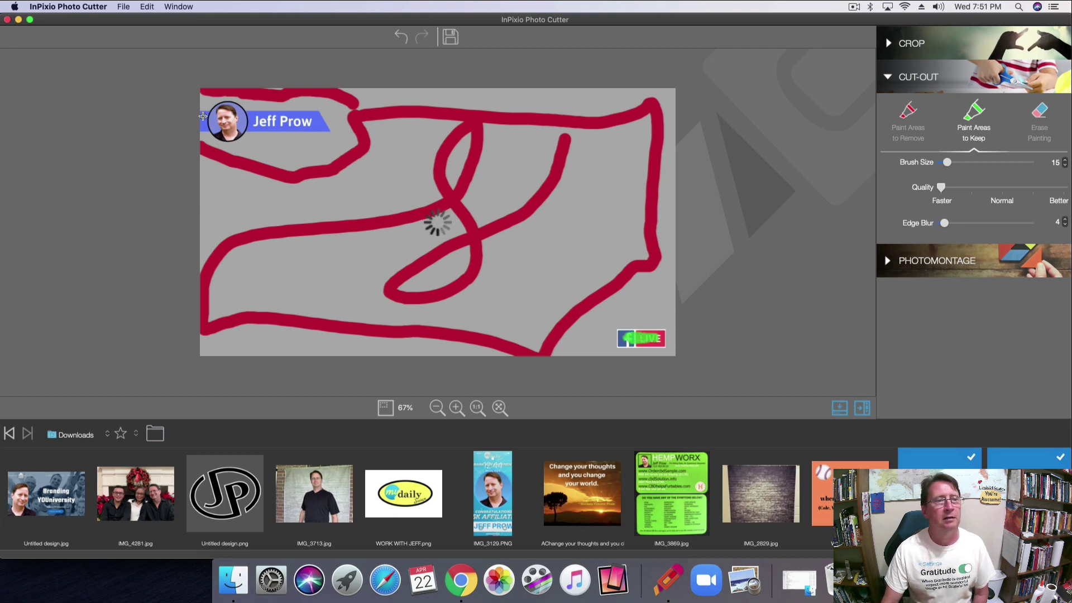
mouse_move(203, 116)
left_mouse_down()
mouse_move(229, 110)
mouse_move(222, 128)
mouse_move(311, 121)
mouse_move(300, 116)
left_mouse_up()
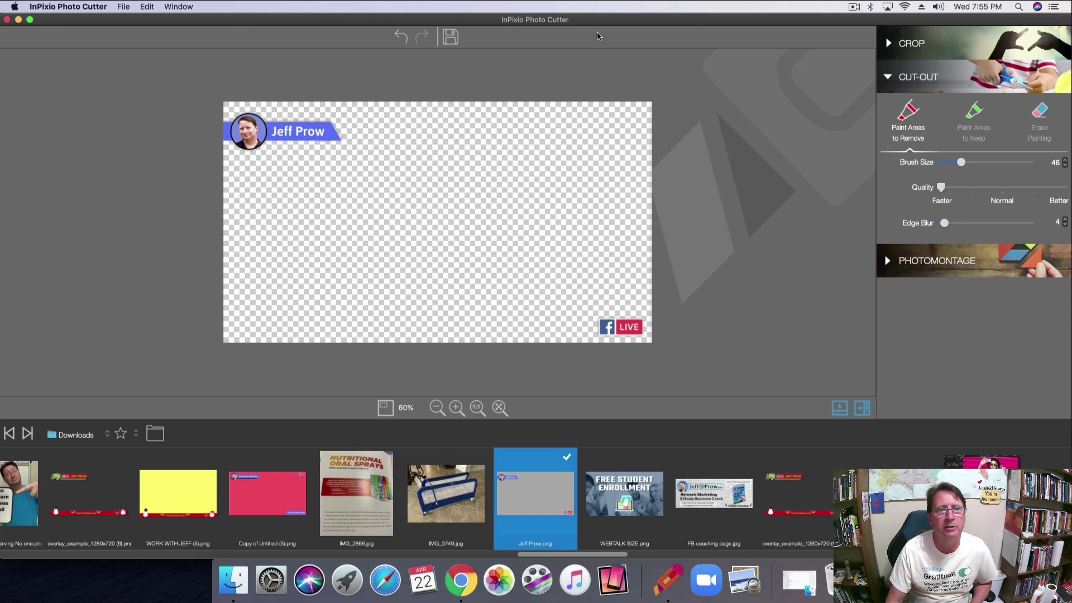
Save the cut-out overlay as a PNG to the Desktop, replacing the existing file.
left_click(452, 38)
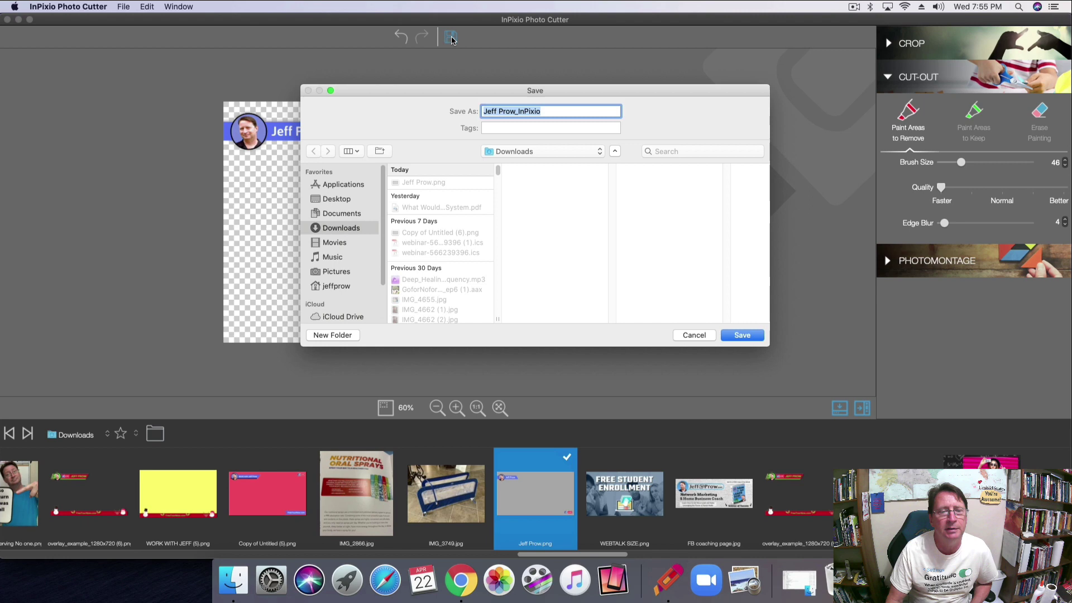
left_click(599, 155)
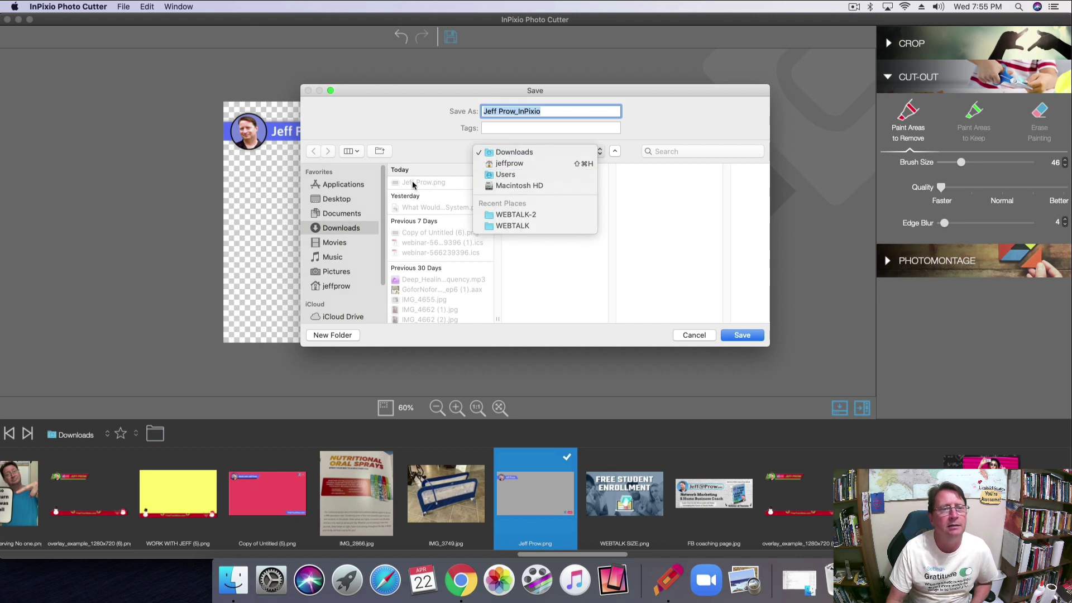
left_click(337, 200)
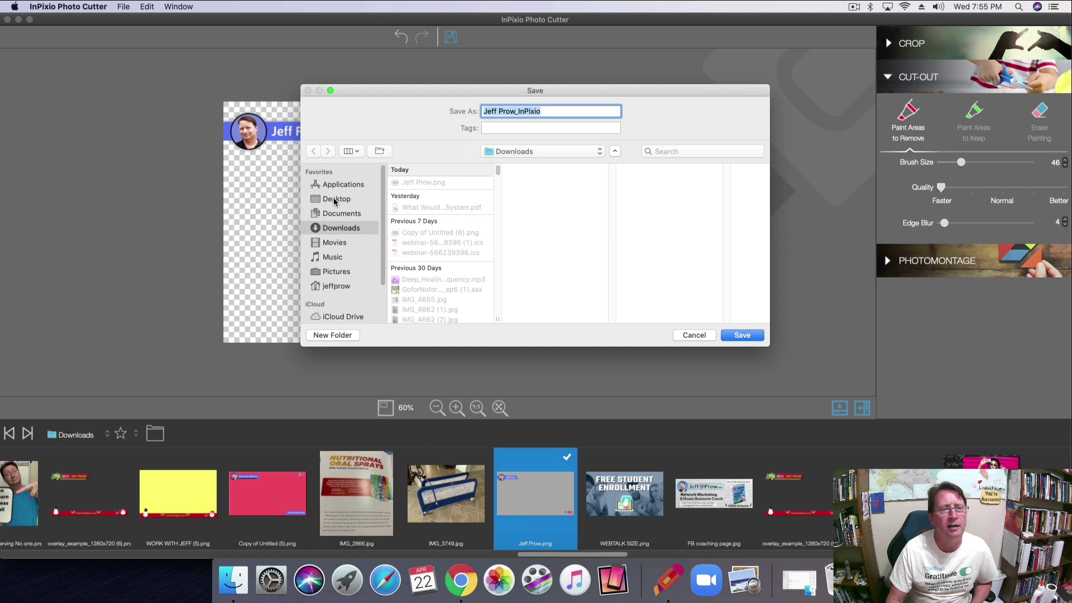
left_click(331, 201)
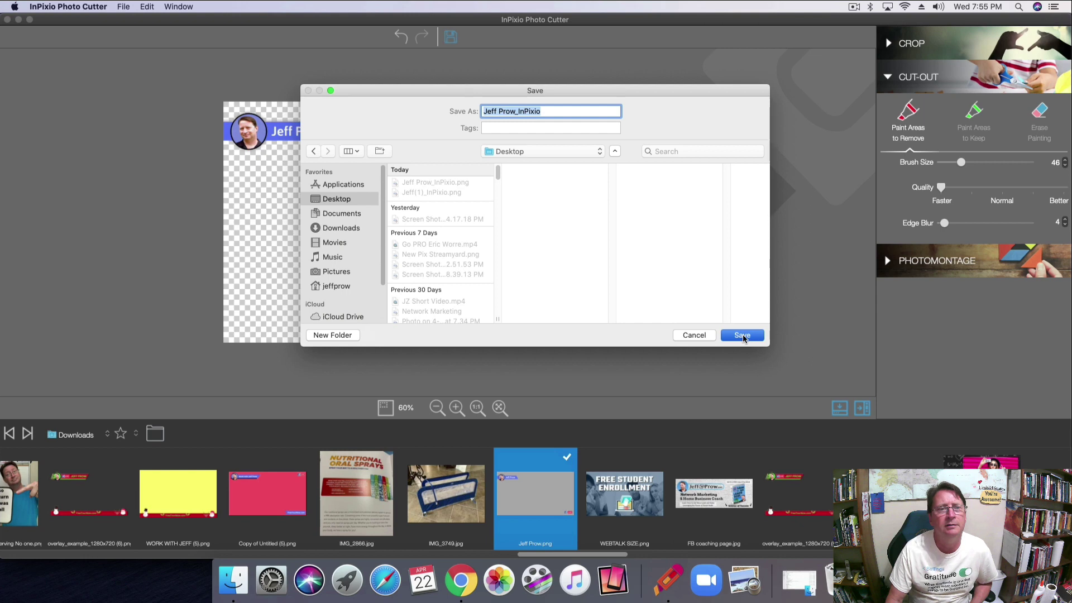
left_click(743, 336)
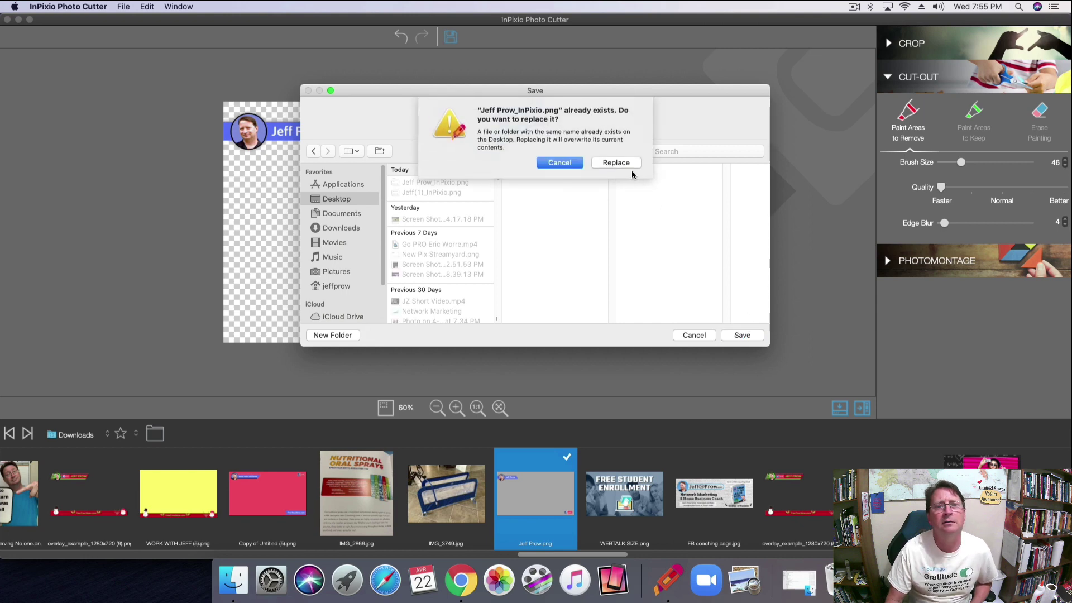
left_click(623, 164)
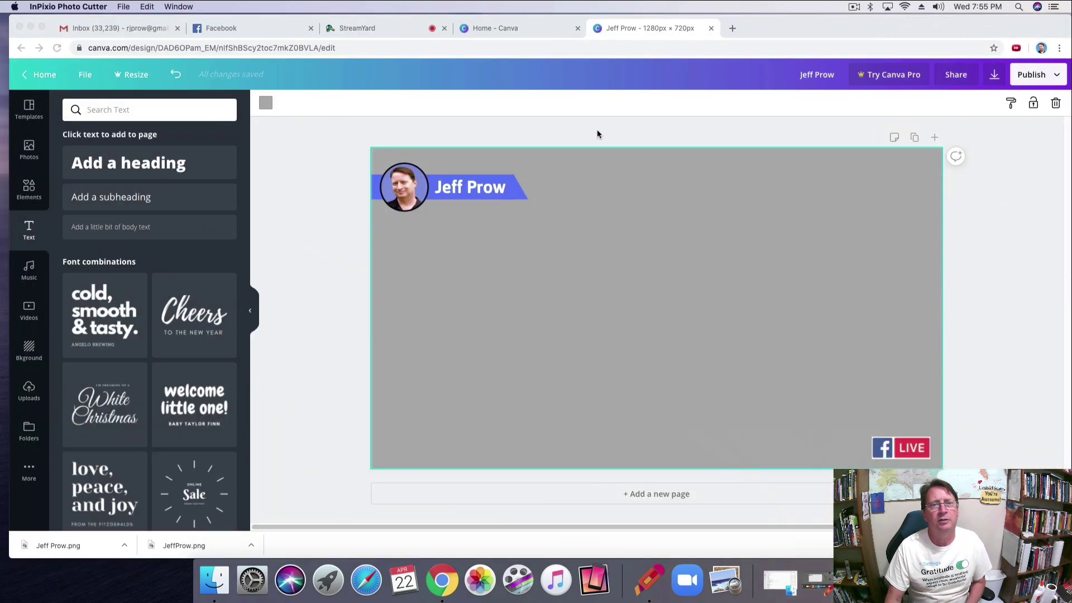
Upload the transparent overlay PNG from the Desktop into StreamYard overlays and show it on stage.
left_click(388, 26)
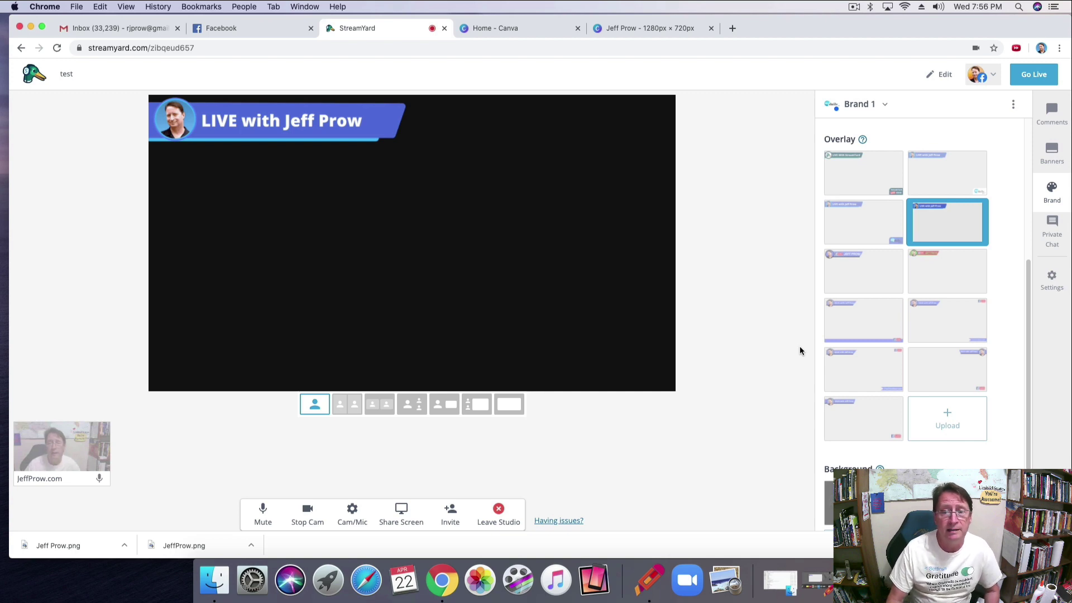
left_click(948, 417)
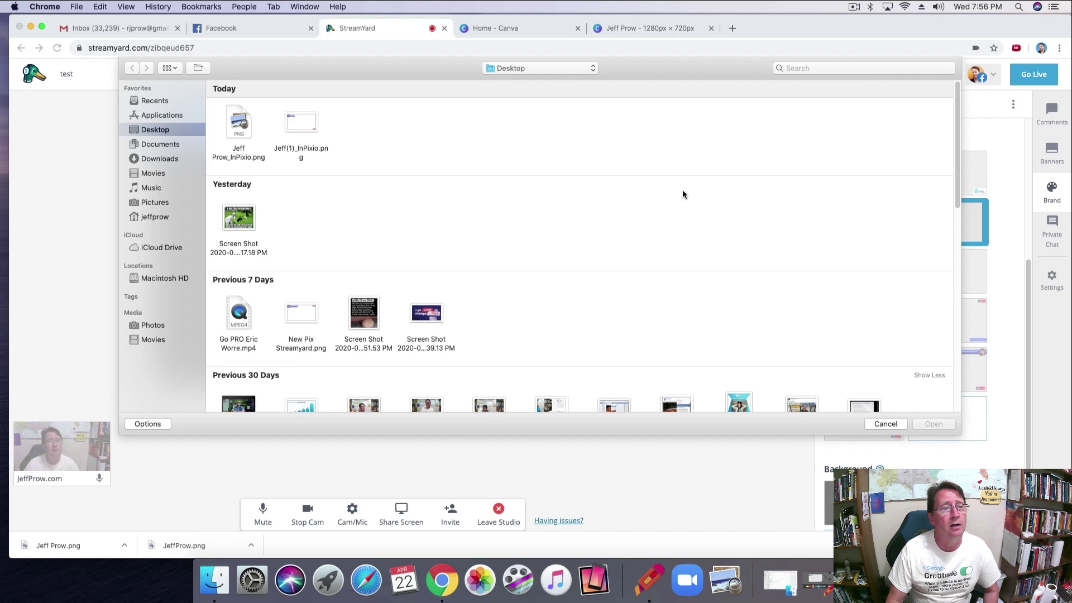
left_click(242, 127)
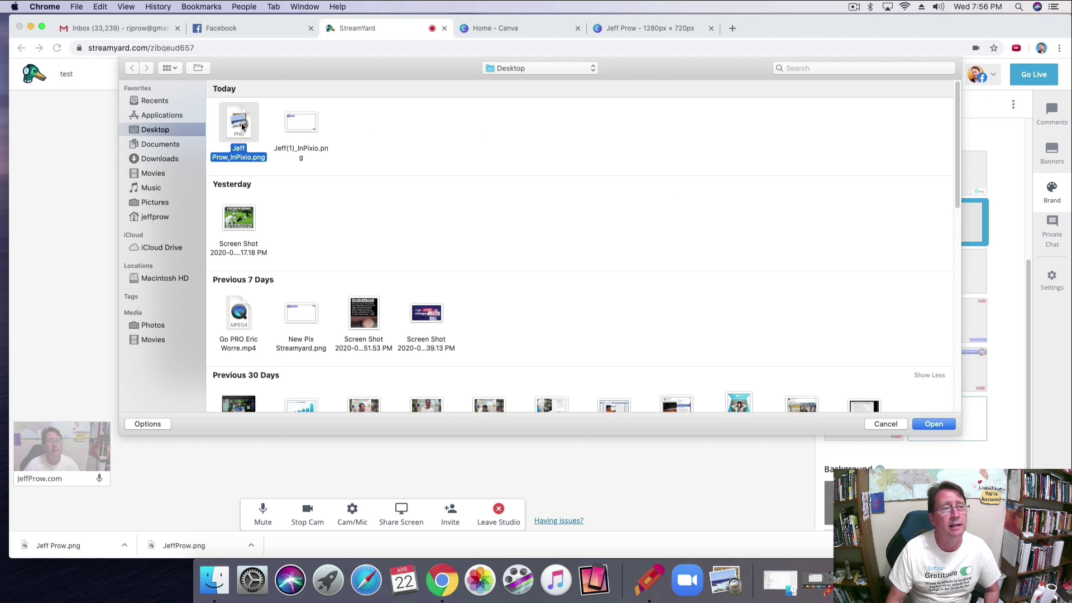
left_click(934, 424)
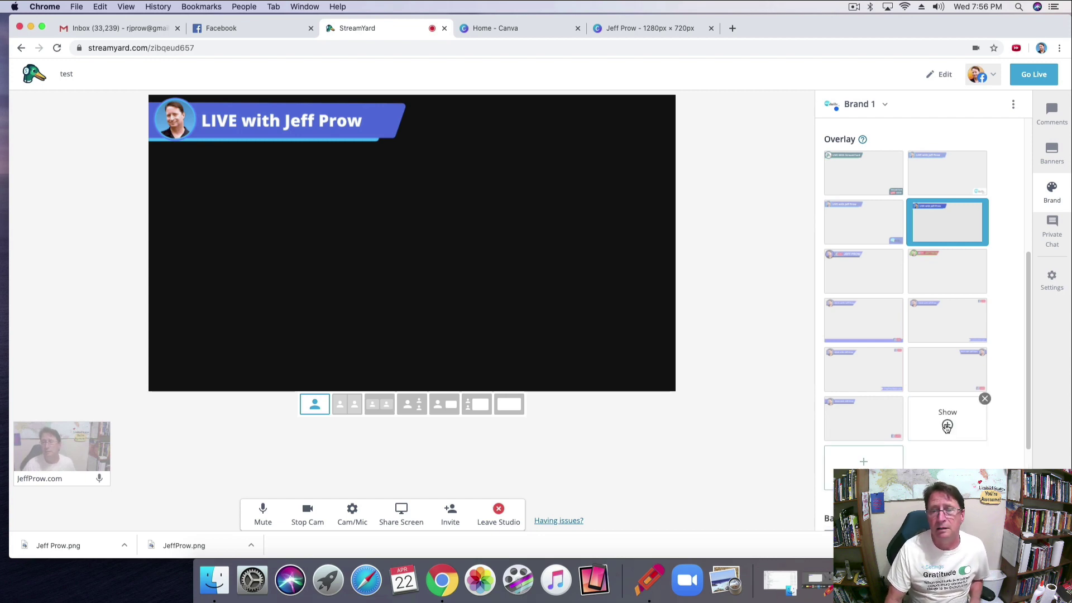
left_click(948, 426)
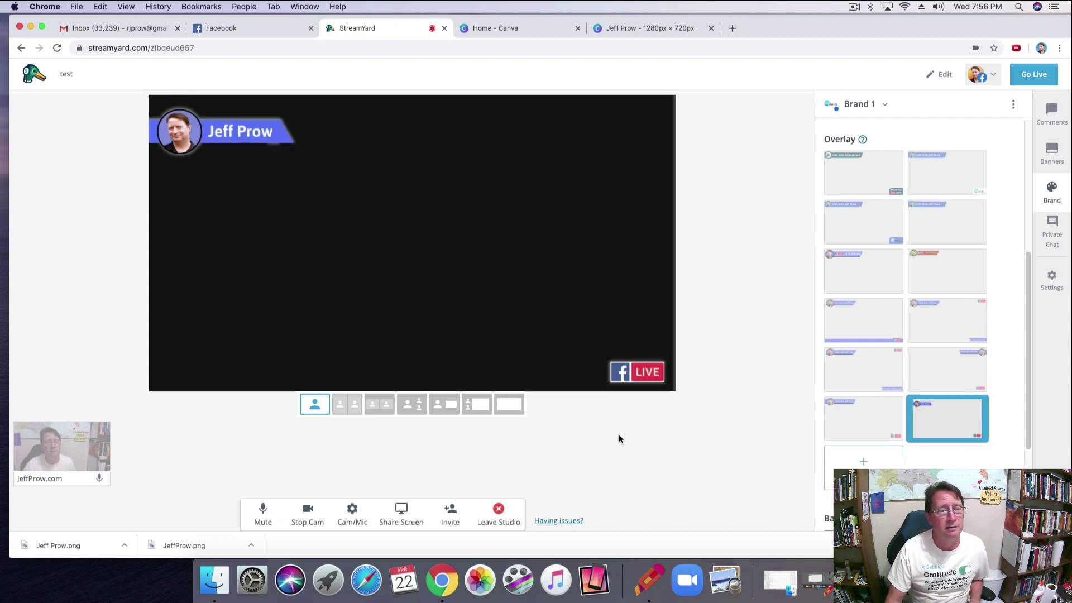